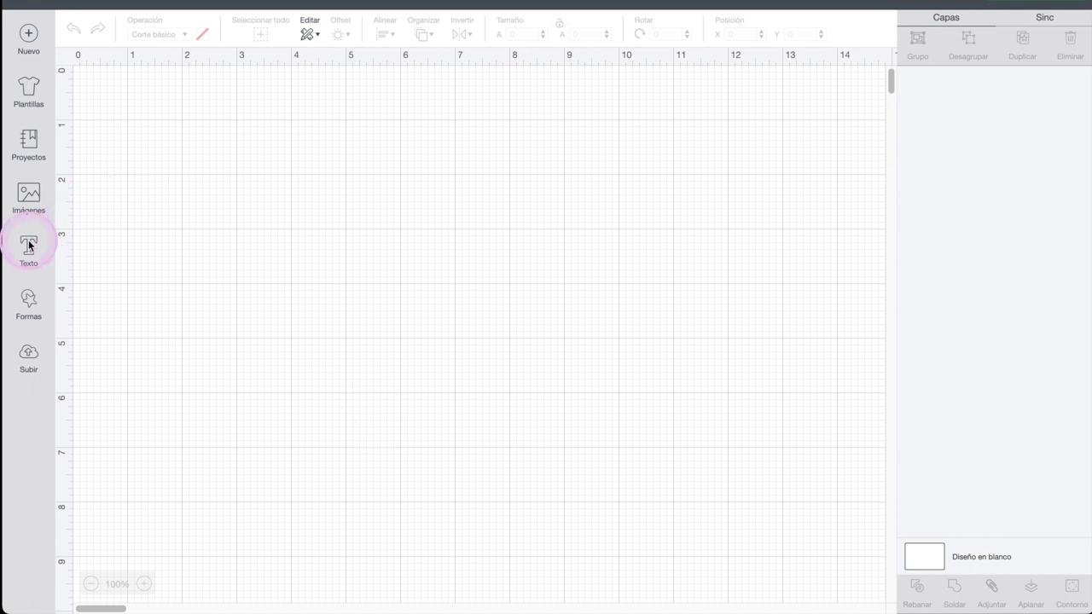
Insert a square shape and set its operation to standard print then cut.
{"action": "left_click", "coordinate": [33, 304]}
{"action": "left_click", "coordinate": [97, 201]}
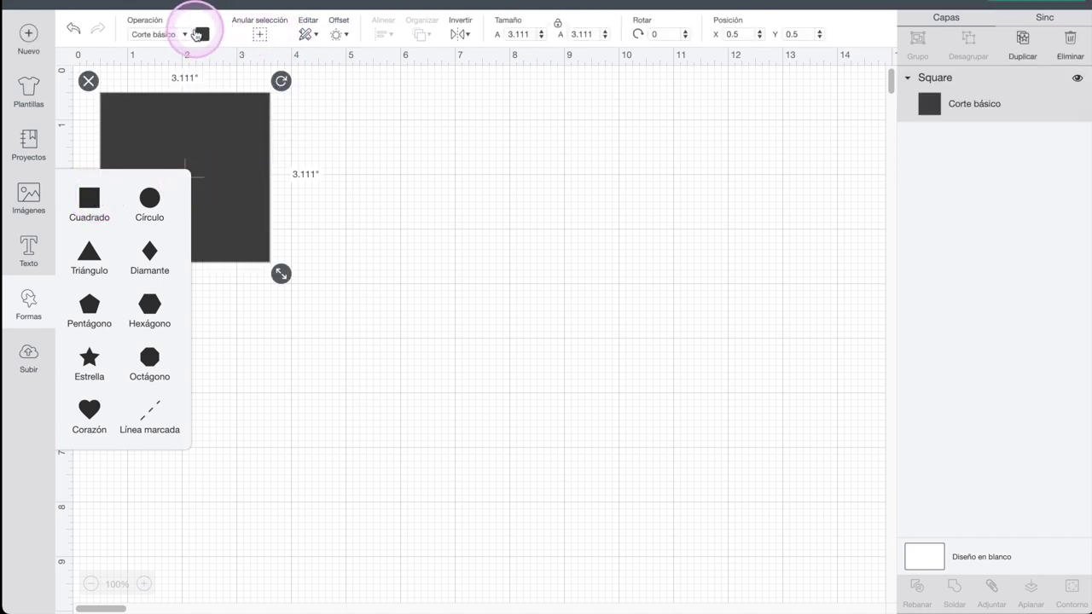
{"action": "left_click", "coordinate": [185, 36]}
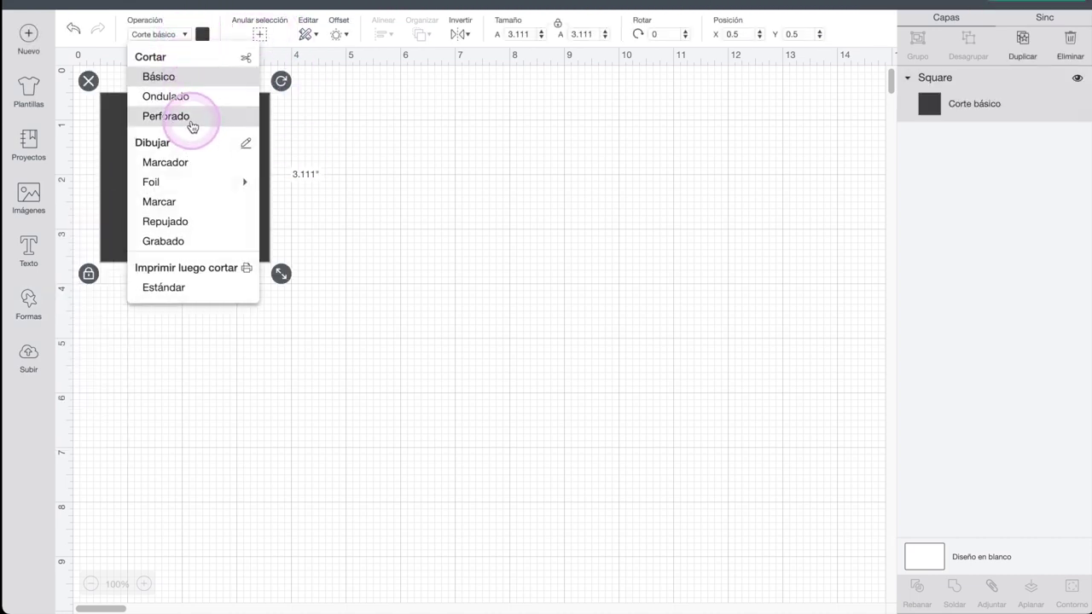
{"action": "left_click", "coordinate": [175, 288]}
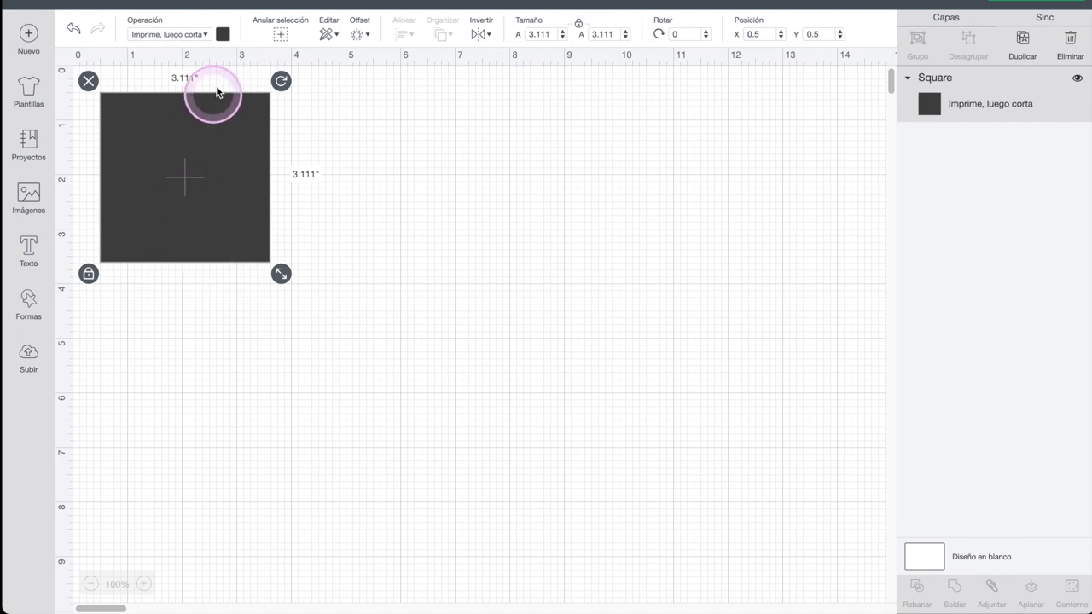
Switch the square's print type to Patrón and fill it with the Peace Love Tie Dye pattern.
{"action": "left_click", "coordinate": [221, 34]}
{"action": "left_click", "coordinate": [262, 98]}
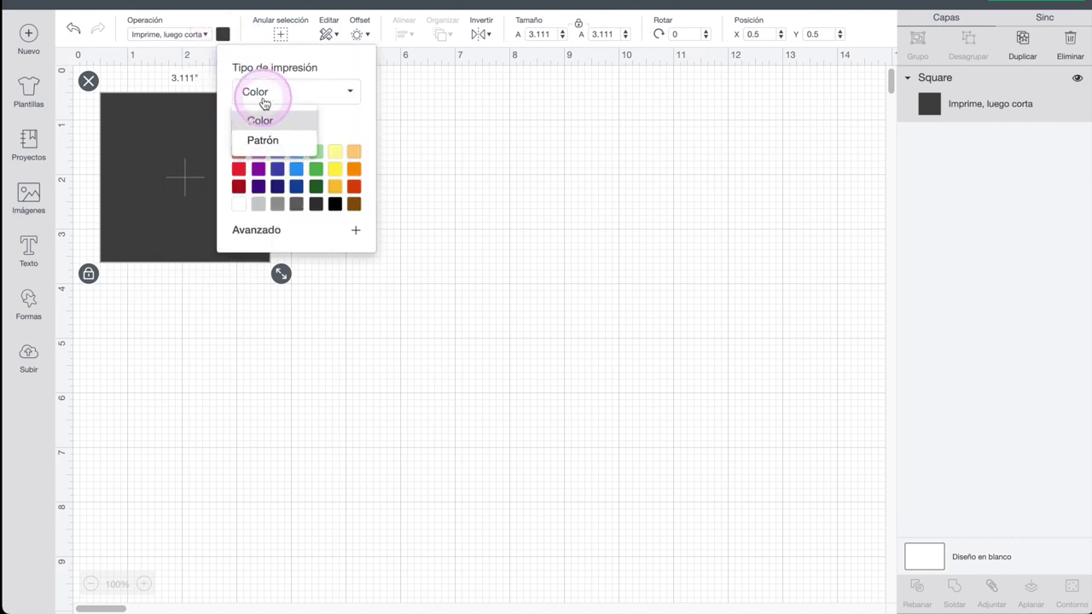
{"action": "left_click", "coordinate": [281, 143]}
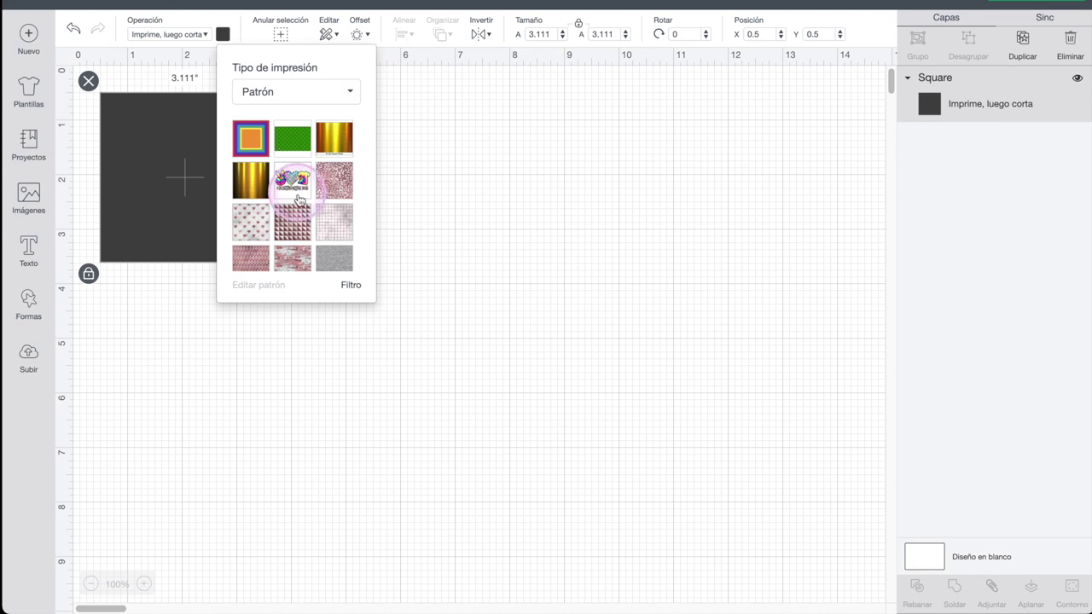
{"action": "left_click", "coordinate": [403, 332]}
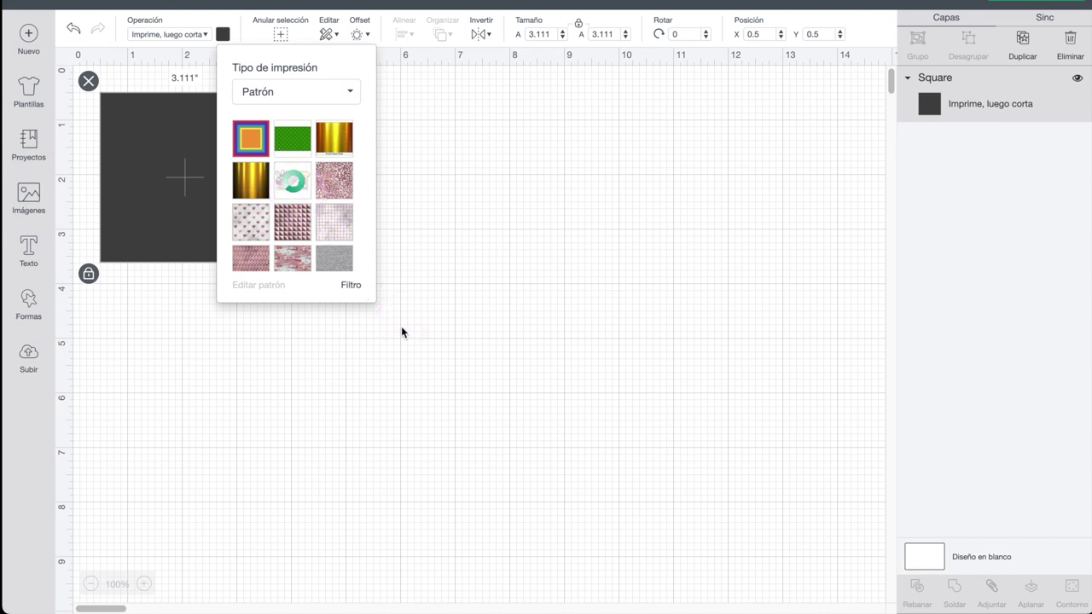
{"action": "left_click", "coordinate": [394, 325]}
Enlarge the pattern-filled square to about 8.6 in and delete it from the canvas.
{"action": "left_click", "coordinate": [187, 239]}
{"action": "left_click_drag", "start_coordinate": [281, 273], "coordinate": [577, 466]}
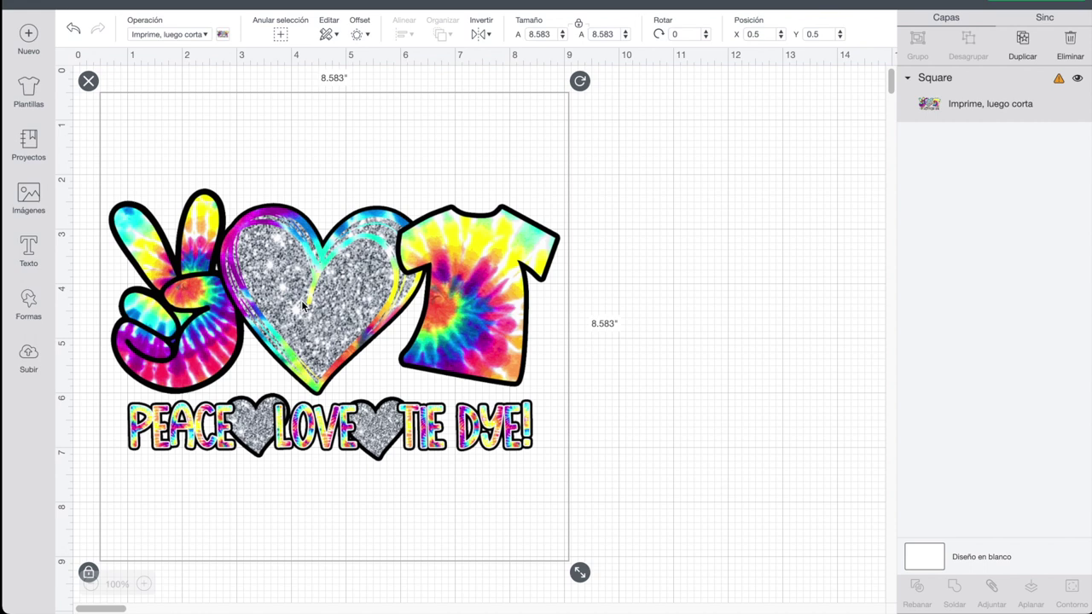
{"action": "left_click", "coordinate": [87, 81]}
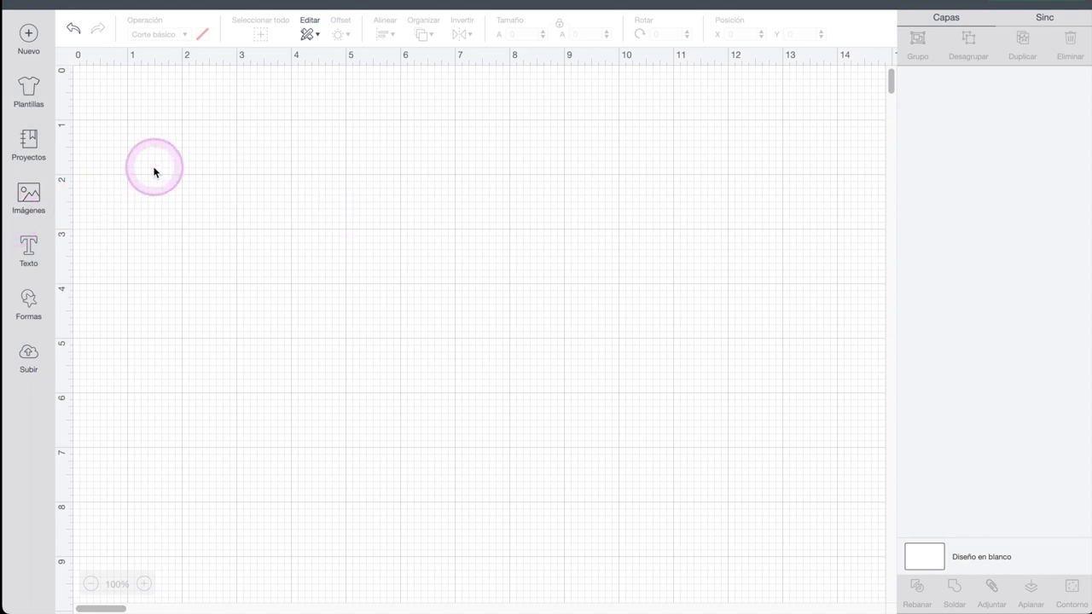
Add a text object reading "M" and enlarge it to about 3.95 in wide.
{"action": "left_click", "coordinate": [30, 245]}
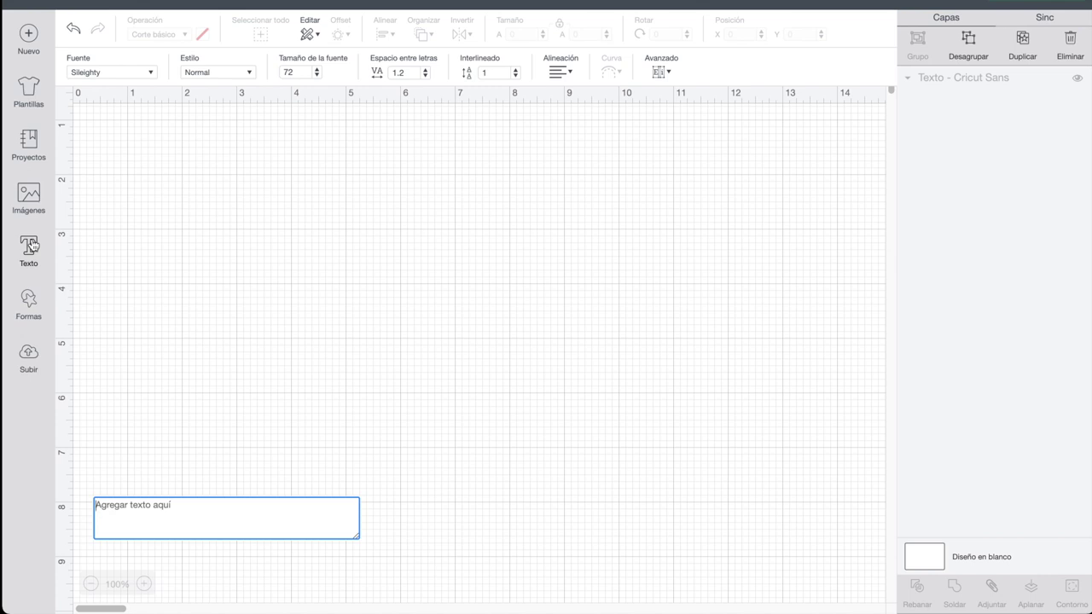
{"action": "type", "text": "MOM"}
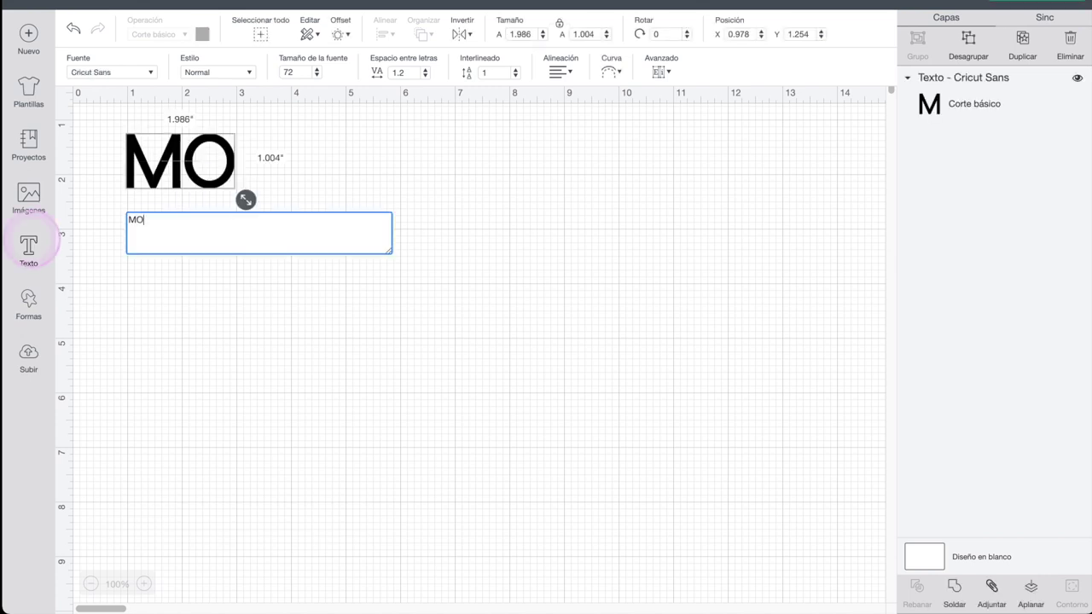
{"action": "key", "text": "BackSpace"}
{"action": "key", "text": "BackSpace"}
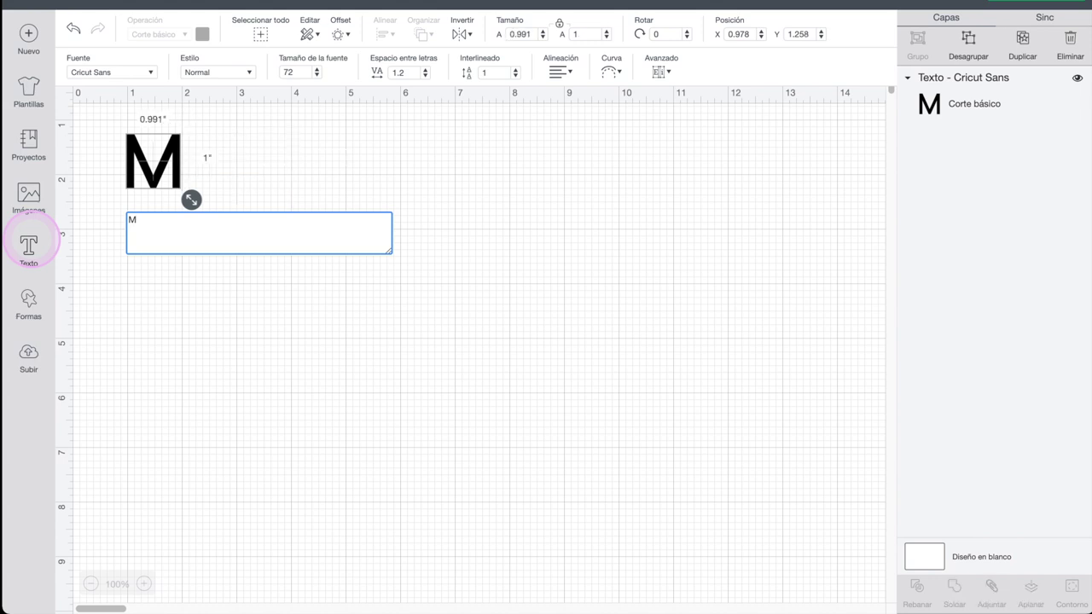
{"action": "left_click_drag", "start_coordinate": [191, 200], "coordinate": [353, 354]}
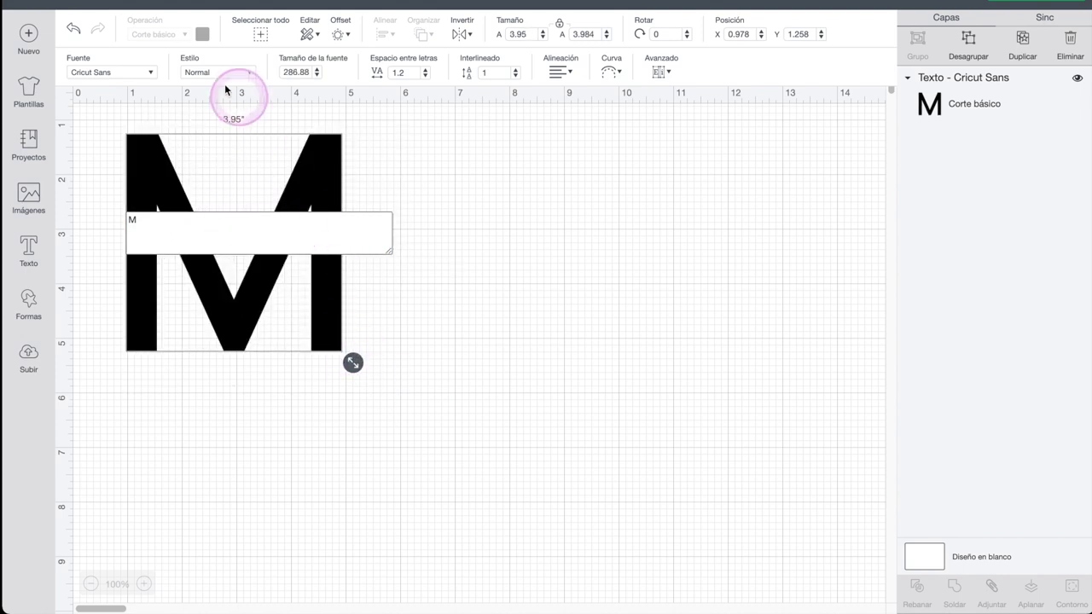
Search the fonts for "time" and apply Times New Roman to the letter M.
{"action": "left_click", "coordinate": [129, 77]}
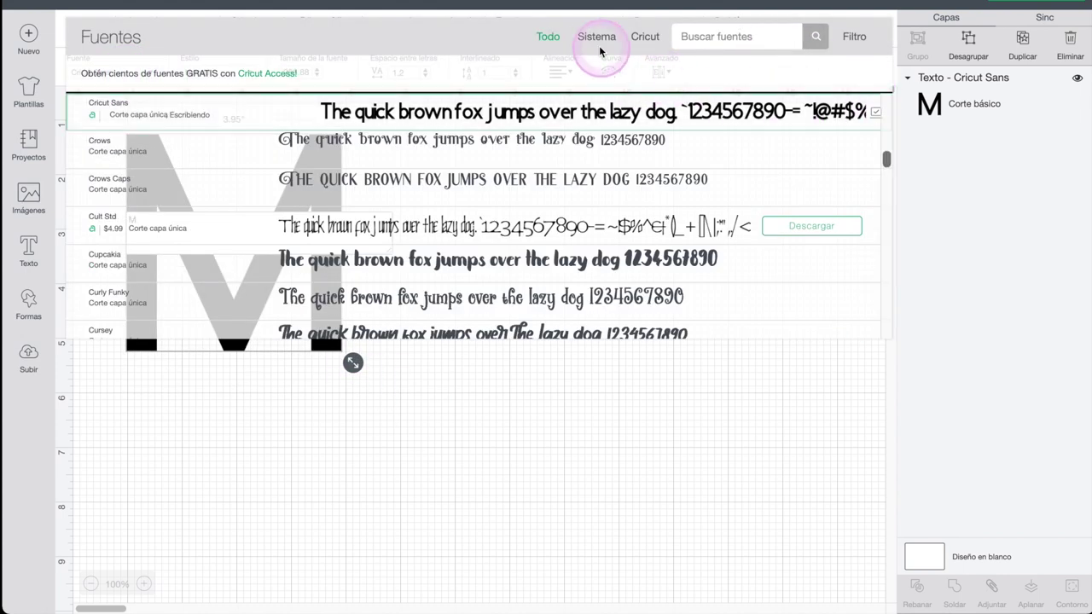
{"action": "left_click", "coordinate": [706, 35]}
{"action": "type", "text": "time"}
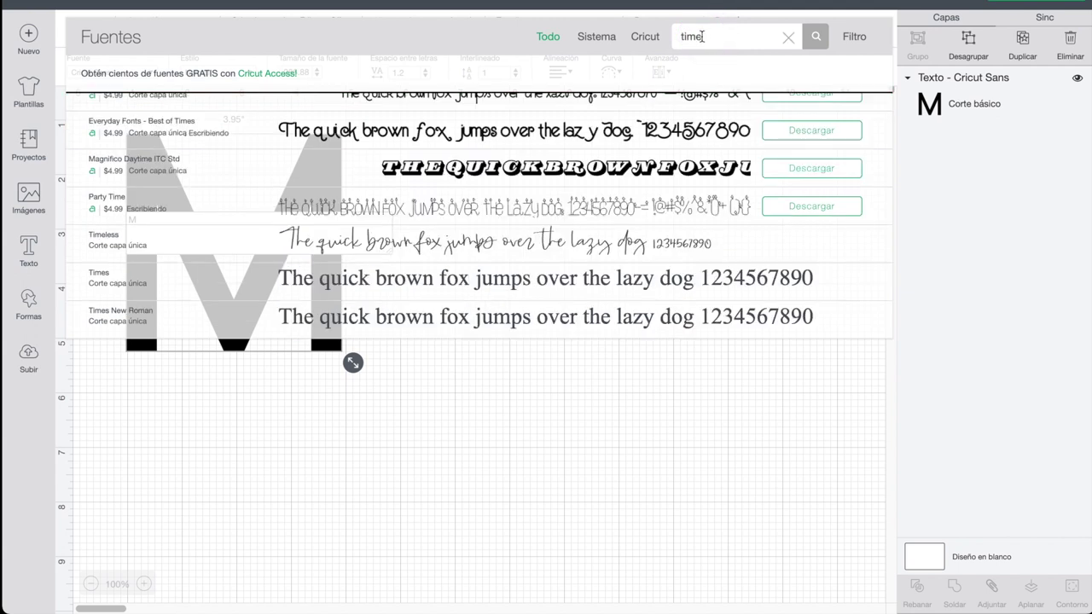
{"action": "left_click", "coordinate": [434, 316]}
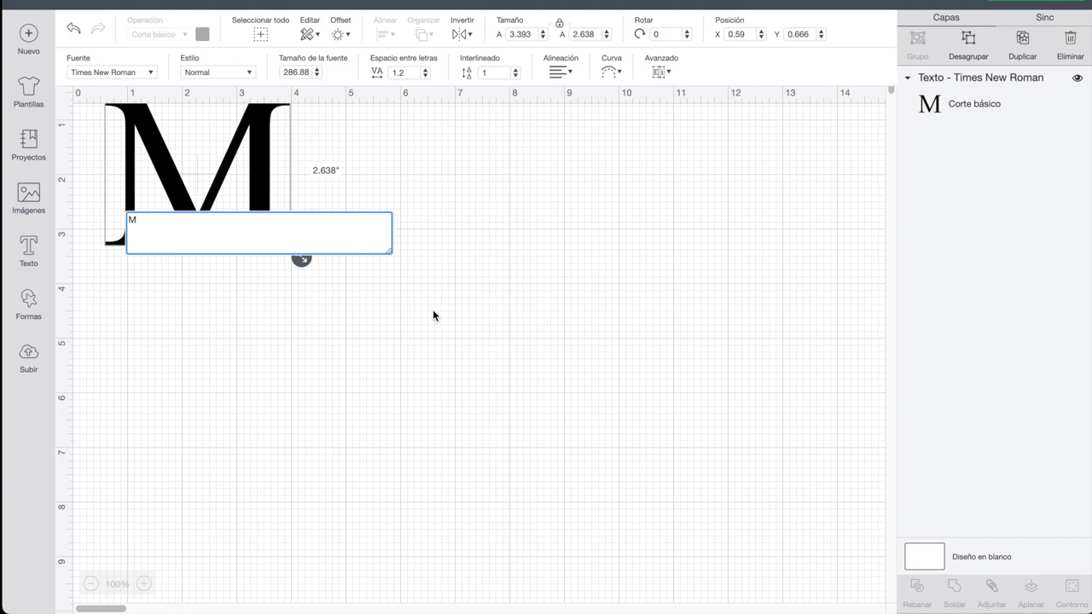
Move the letter M to about X 0.17, Y 2.13 and enlarge it to about 4.49 in wide.
{"action": "left_click", "coordinate": [244, 166]}
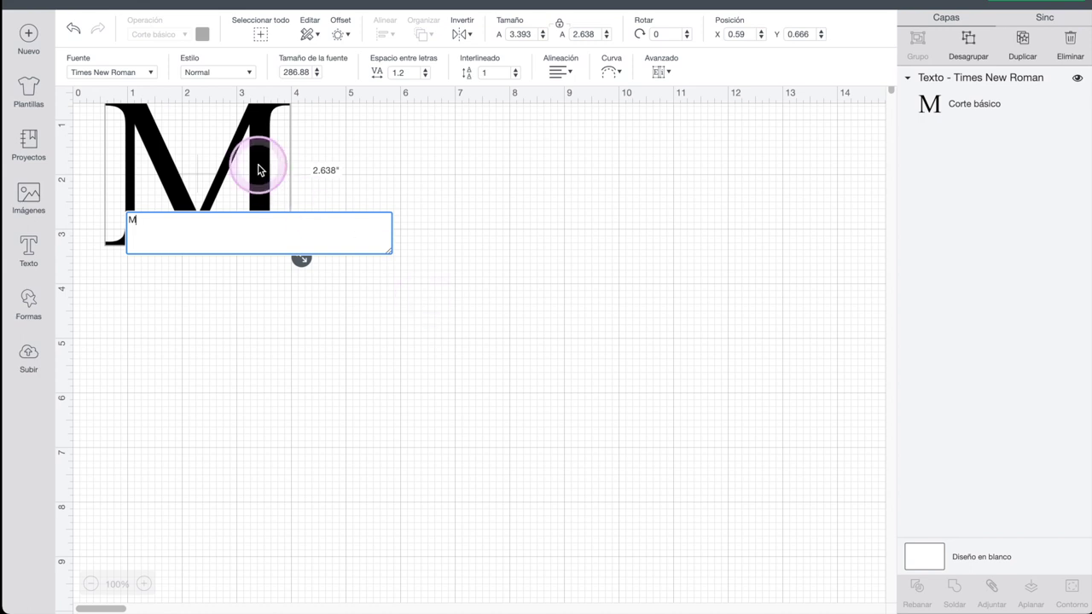
{"action": "left_click_drag", "start_coordinate": [251, 141], "coordinate": [297, 248]}
{"action": "left_click_drag", "start_coordinate": [314, 328], "coordinate": [291, 330]}
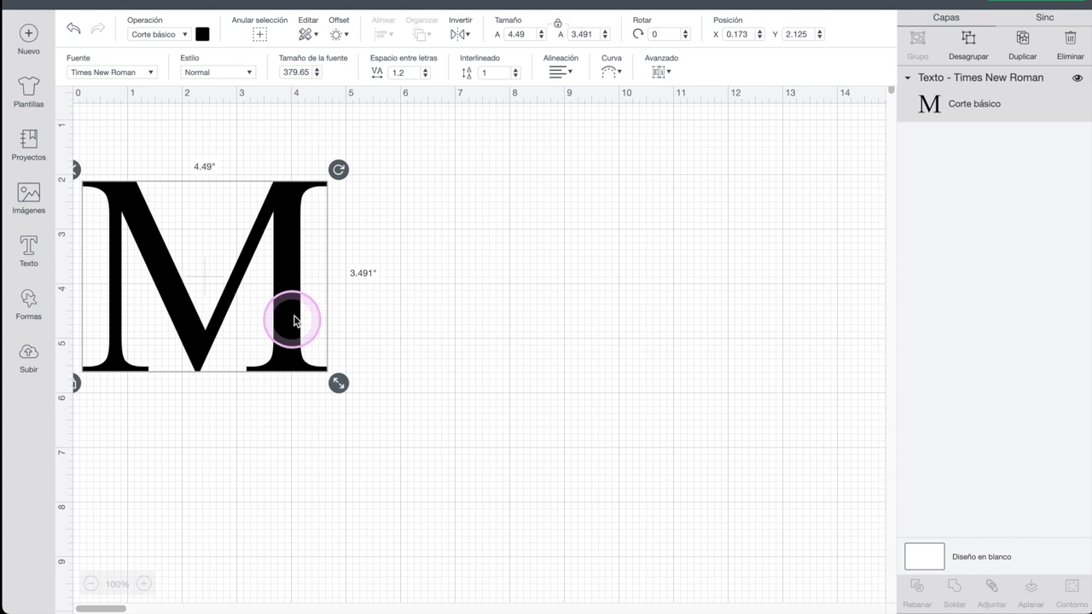
Duplicate the letter M and place the copy level with the original at about X 8.5 in.
{"action": "left_click", "coordinate": [1022, 40]}
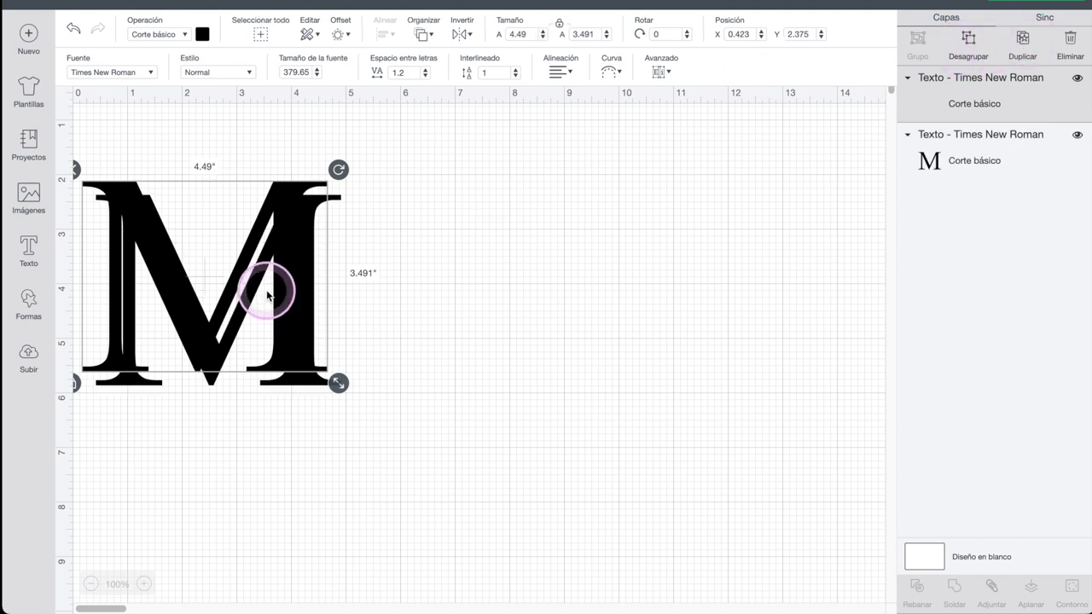
{"action": "left_click_drag", "start_coordinate": [280, 287], "coordinate": [726, 276]}
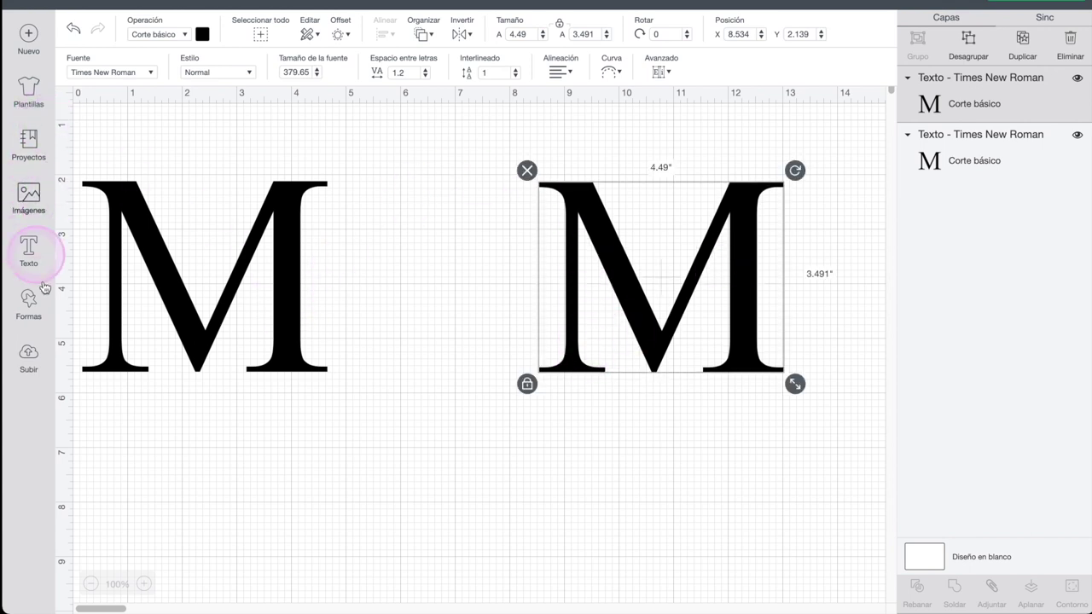
Insert the sketched heart outline from the recent uploads into the design.
{"action": "left_click", "coordinate": [29, 355]}
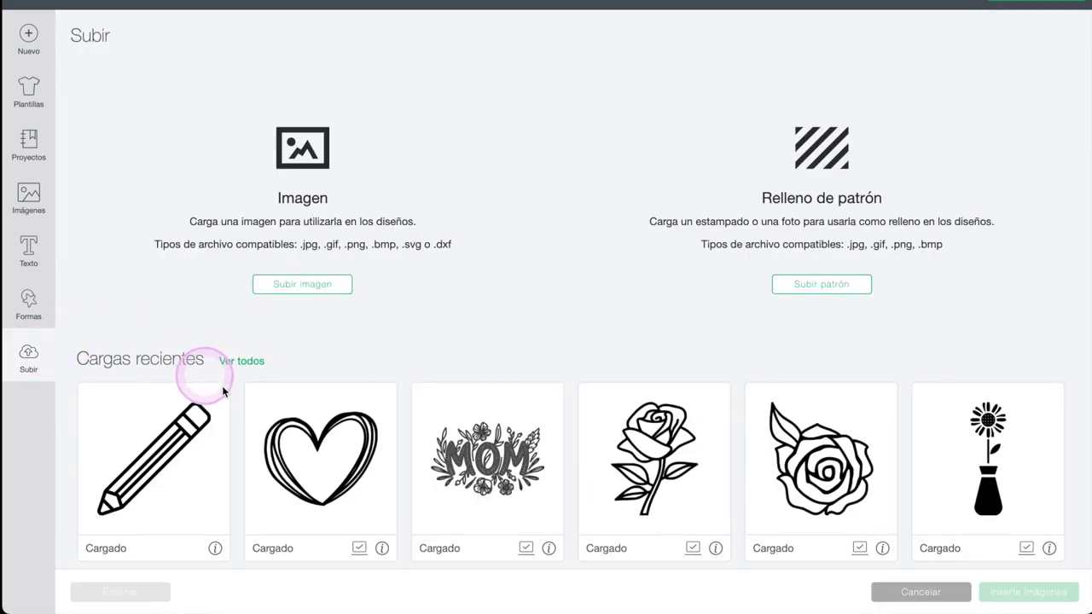
{"action": "left_click", "coordinate": [302, 448]}
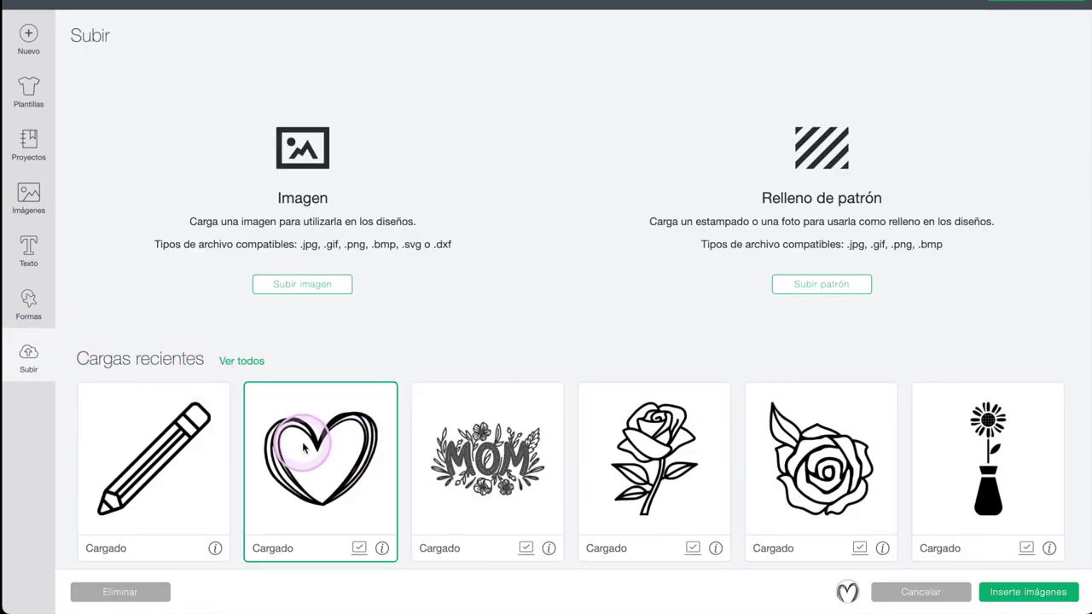
{"action": "left_click", "coordinate": [1036, 591]}
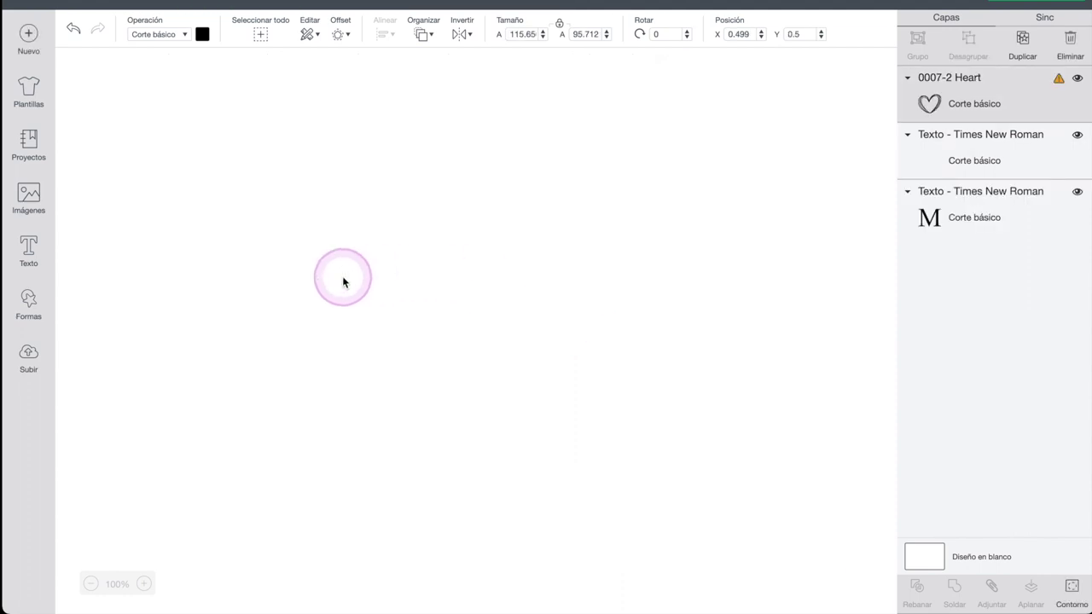
Set the heart's width to 4 in and position it between the two letters M.
{"action": "triple_click", "coordinate": [522, 35]}
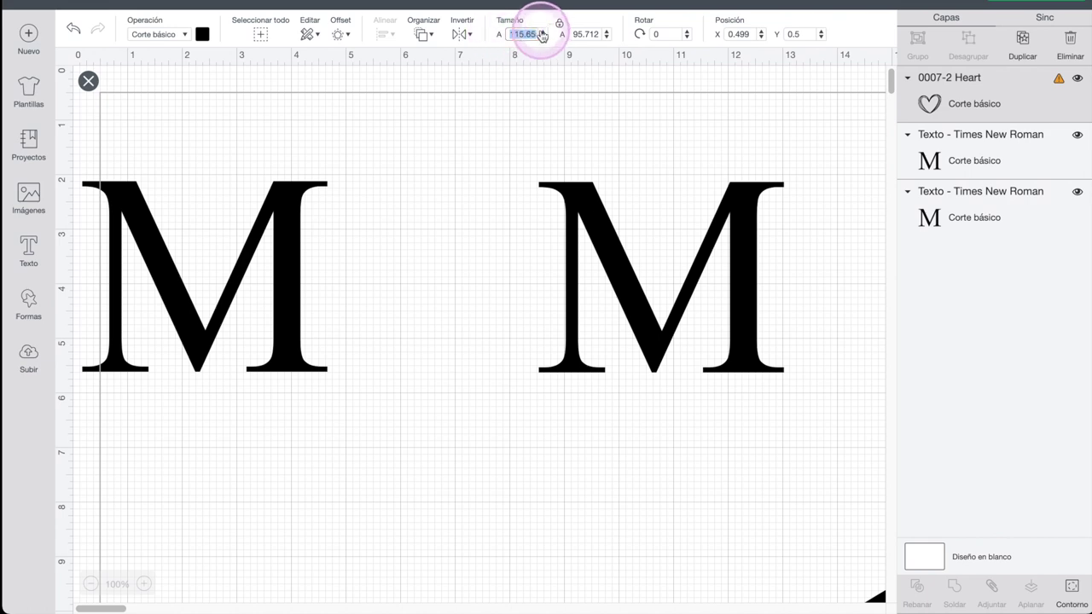
{"action": "left_click", "coordinate": [539, 22]}
{"action": "left_click_drag", "start_coordinate": [312, 99], "coordinate": [522, 213]}
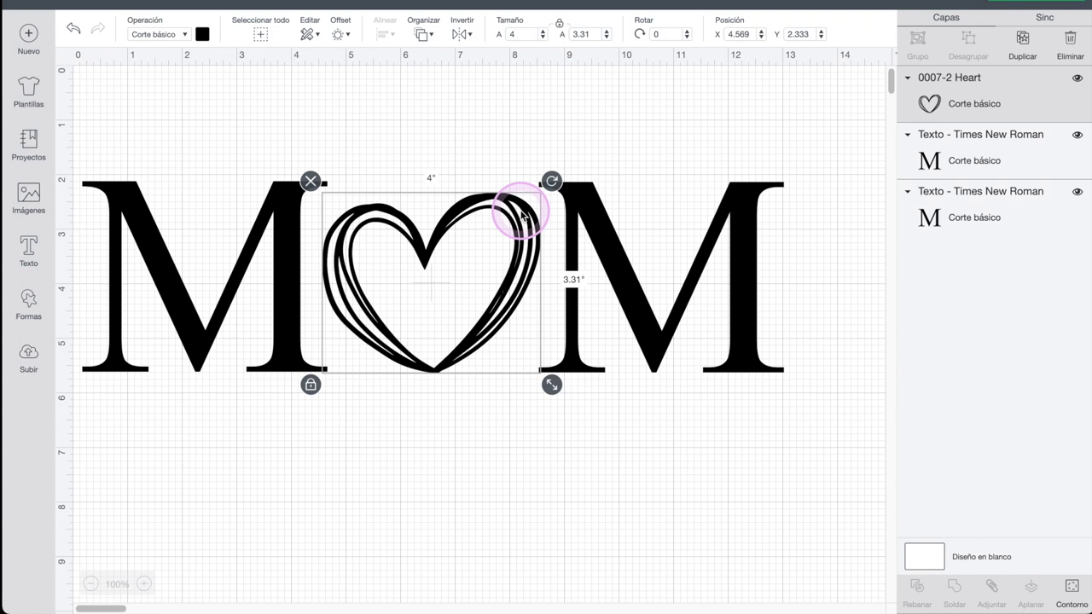
{"action": "left_click", "coordinate": [457, 236]}
{"action": "left_click_drag", "start_coordinate": [457, 235], "coordinate": [453, 219]}
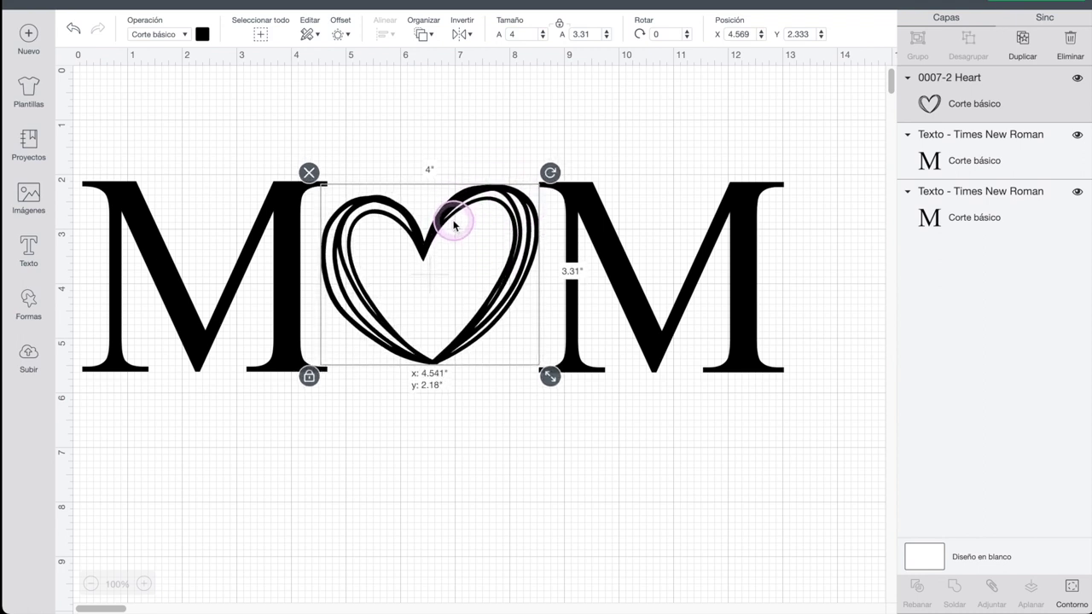
Duplicate the sketched heart and move the copy below the original.
{"action": "left_click", "coordinate": [1021, 41]}
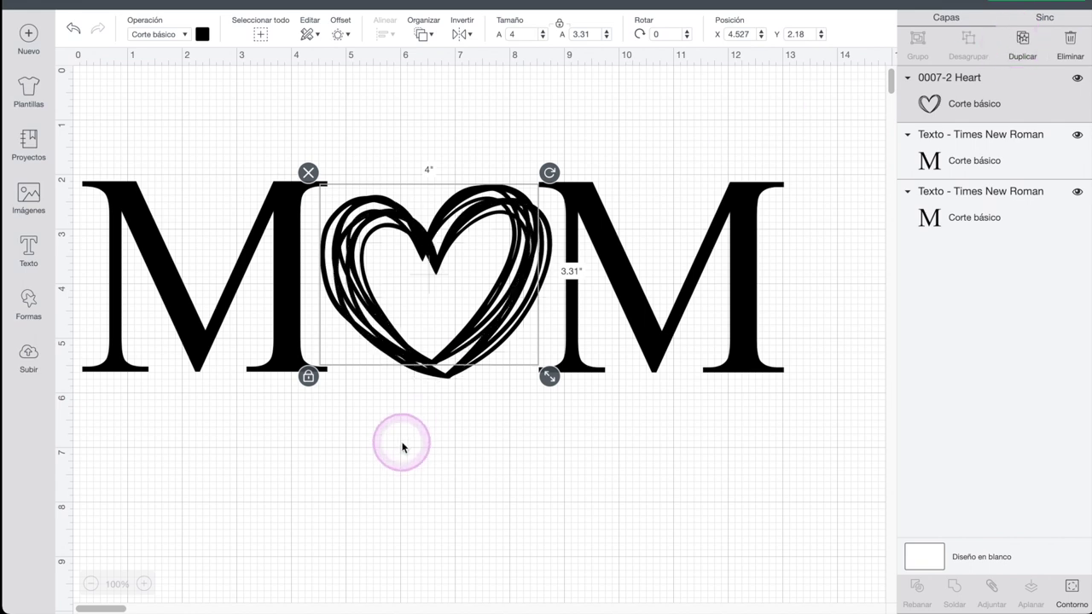
{"action": "left_click_drag", "start_coordinate": [443, 365], "coordinate": [442, 516]}
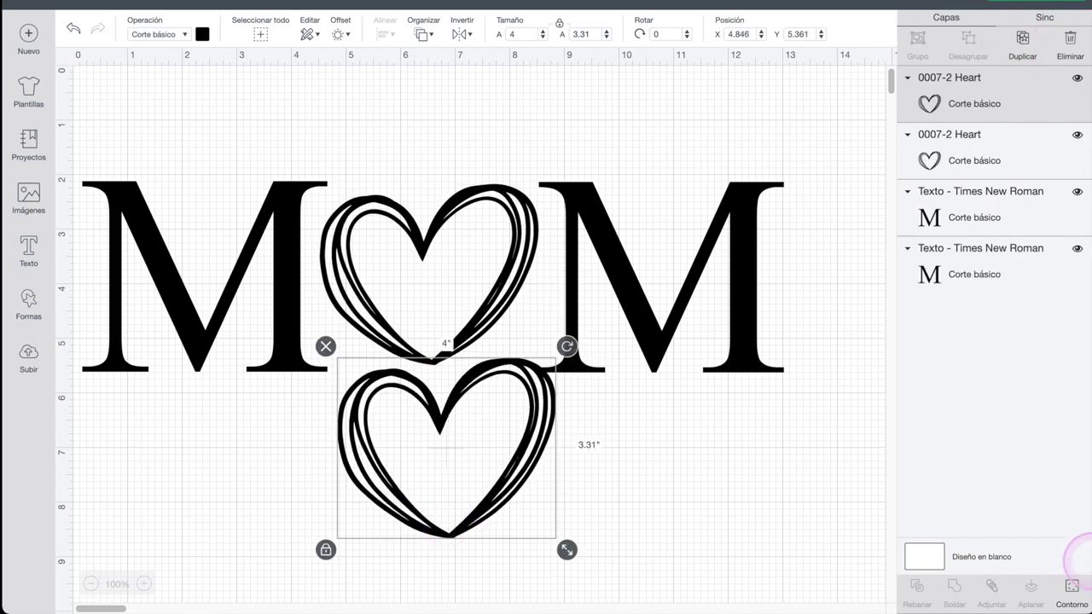
Hide every contour of the duplicated heart except the inner heart shape, making it a solid heart.
{"action": "left_click", "coordinate": [1070, 587]}
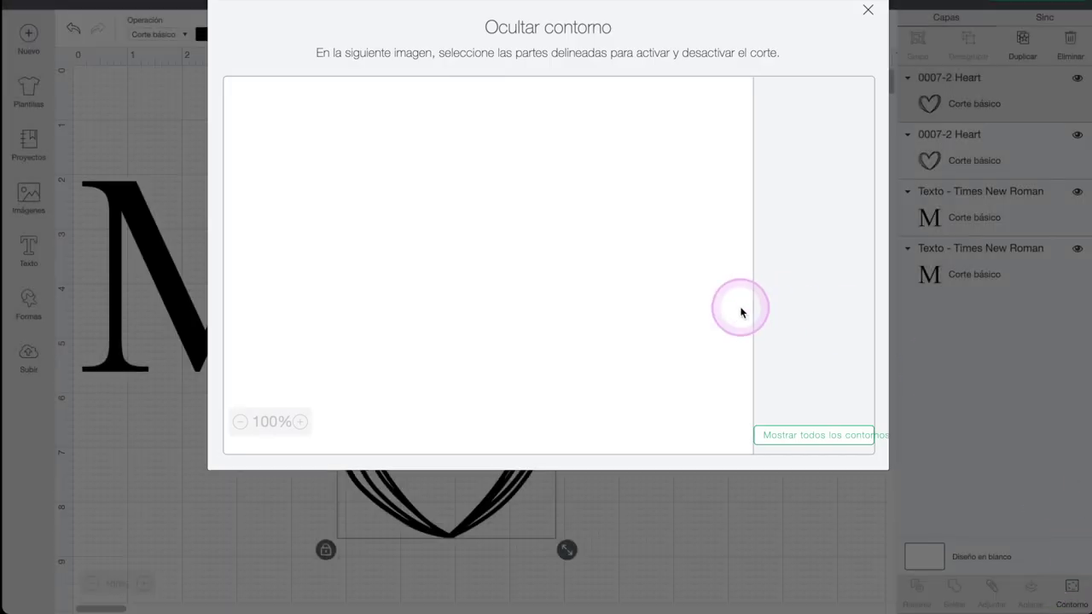
{"action": "left_click", "coordinate": [806, 440]}
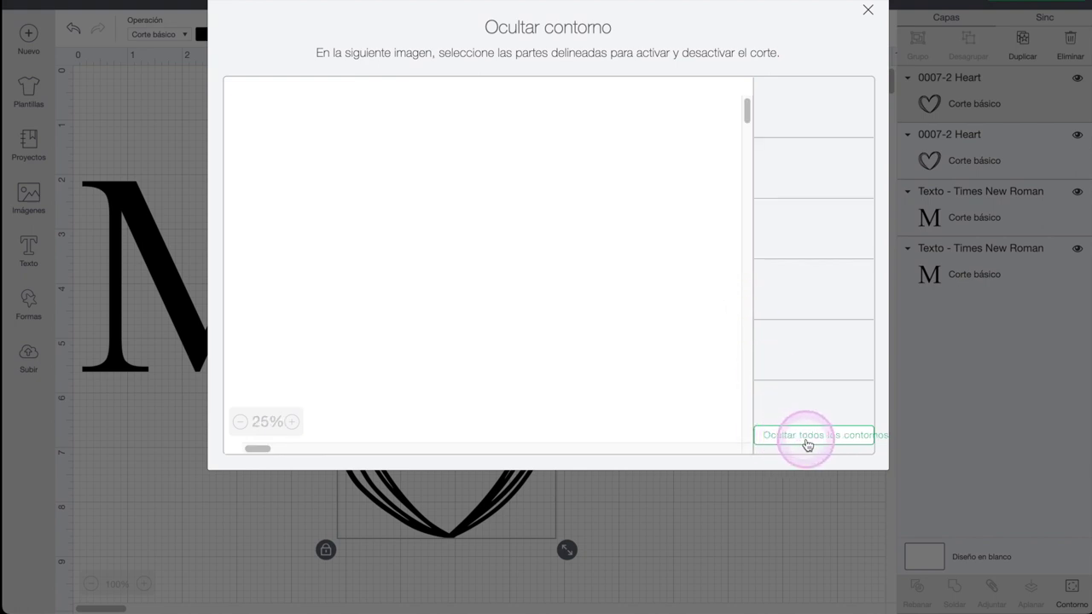
{"action": "left_click", "coordinate": [806, 440]}
{"action": "left_click", "coordinate": [821, 208]}
{"action": "left_click", "coordinate": [823, 107]}
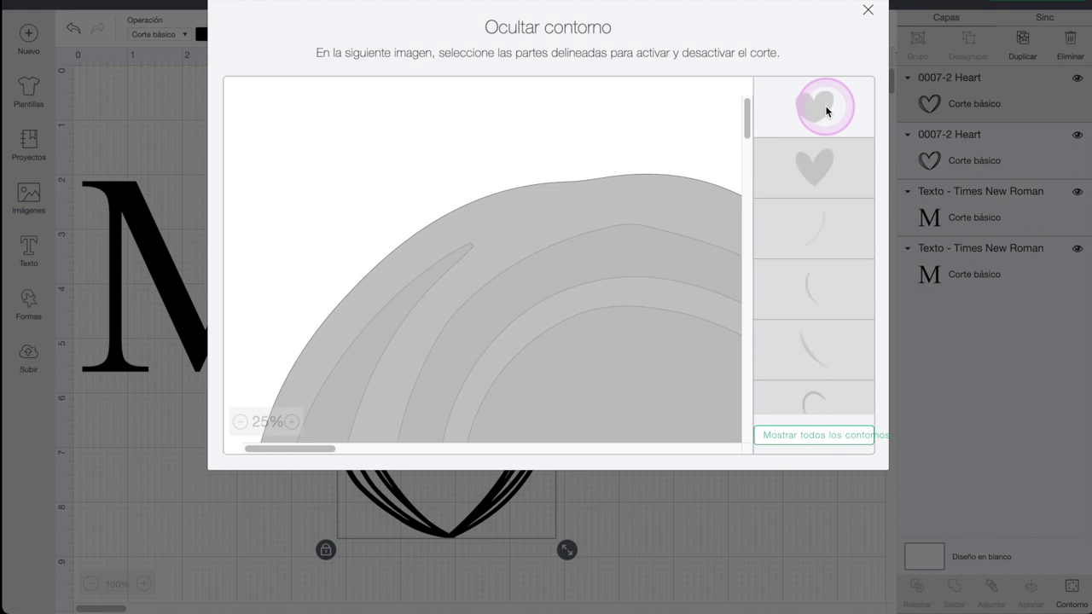
{"action": "left_click", "coordinate": [808, 157]}
{"action": "left_click", "coordinate": [823, 93]}
{"action": "left_click", "coordinate": [785, 101]}
{"action": "left_click", "coordinate": [826, 133]}
{"action": "left_click", "coordinate": [778, 166]}
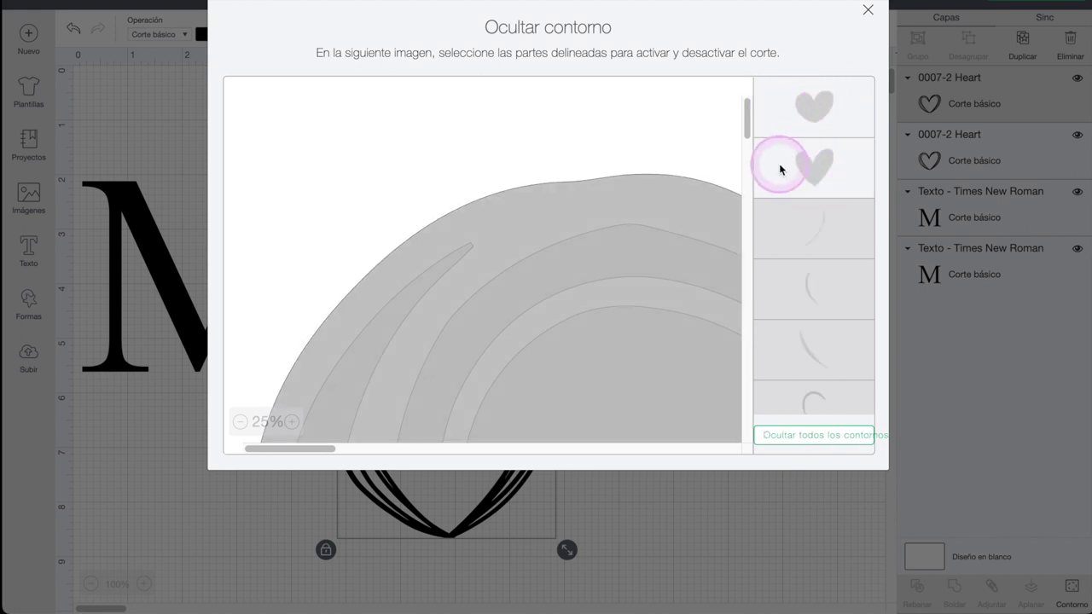
{"action": "left_click", "coordinate": [813, 99]}
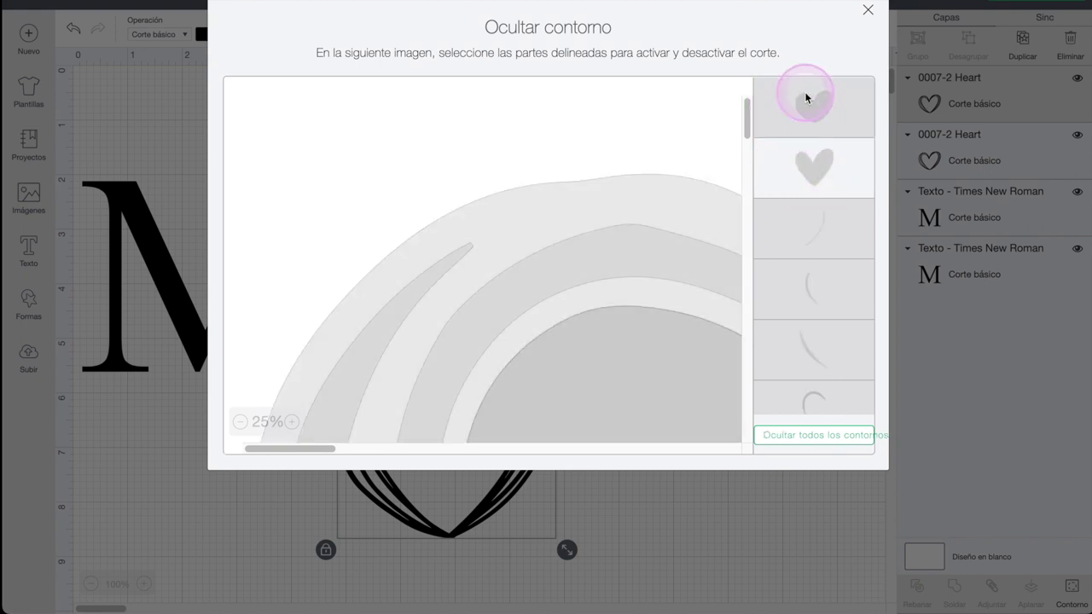
{"action": "left_click", "coordinate": [870, 12]}
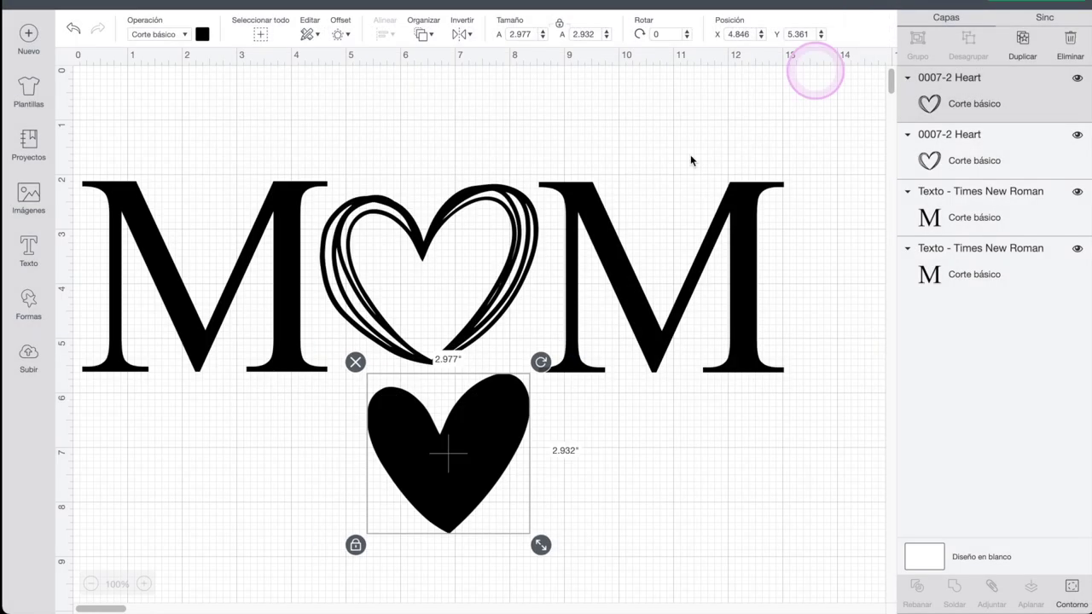
Move the solid heart inside the sketched heart and set its operation to standard print then cut.
{"action": "left_click_drag", "start_coordinate": [463, 446], "coordinate": [444, 299]}
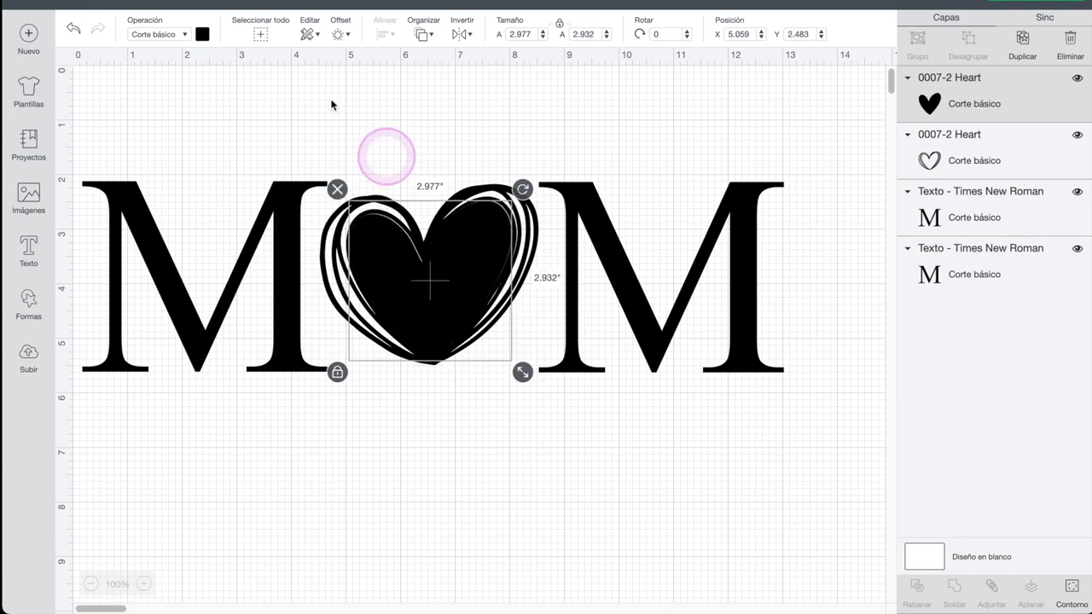
{"action": "left_click", "coordinate": [183, 38]}
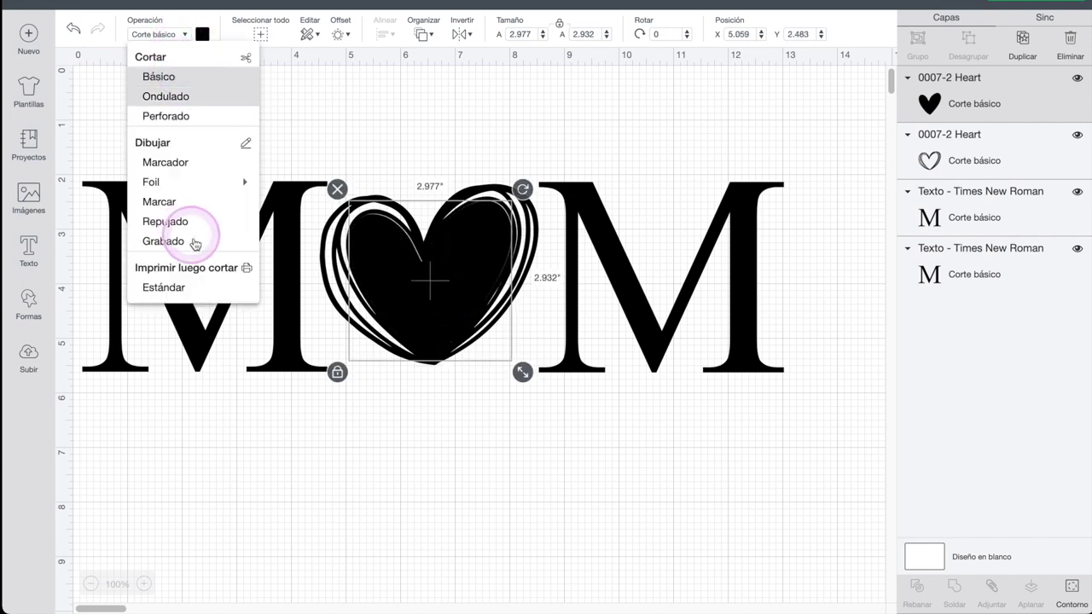
{"action": "left_click", "coordinate": [181, 287]}
Fill the solid heart with the purple and gold leopard print pattern.
{"action": "left_click", "coordinate": [224, 34]}
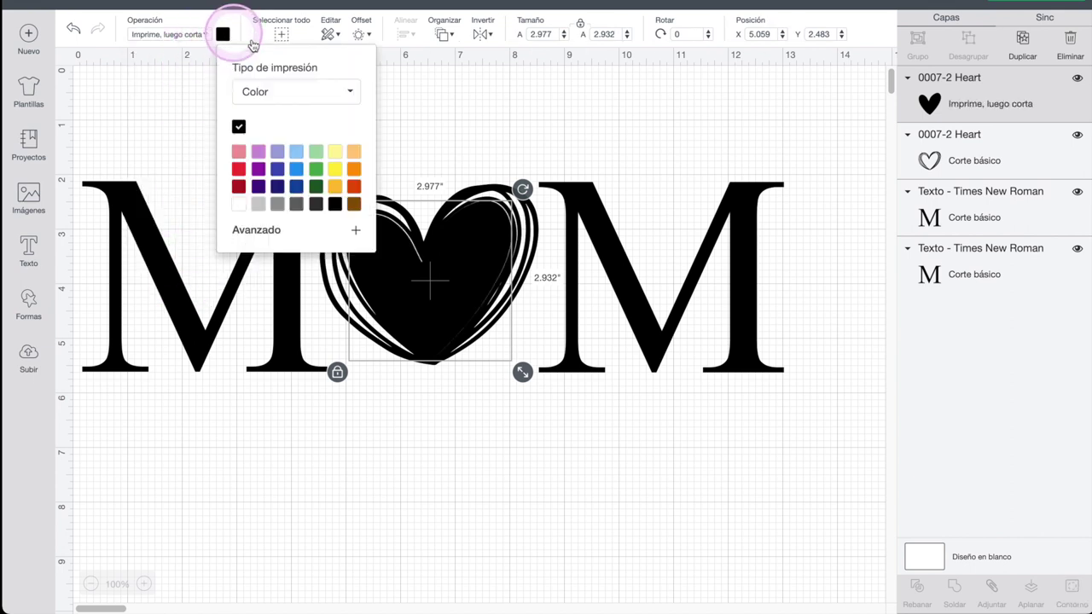
{"action": "left_click", "coordinate": [297, 93]}
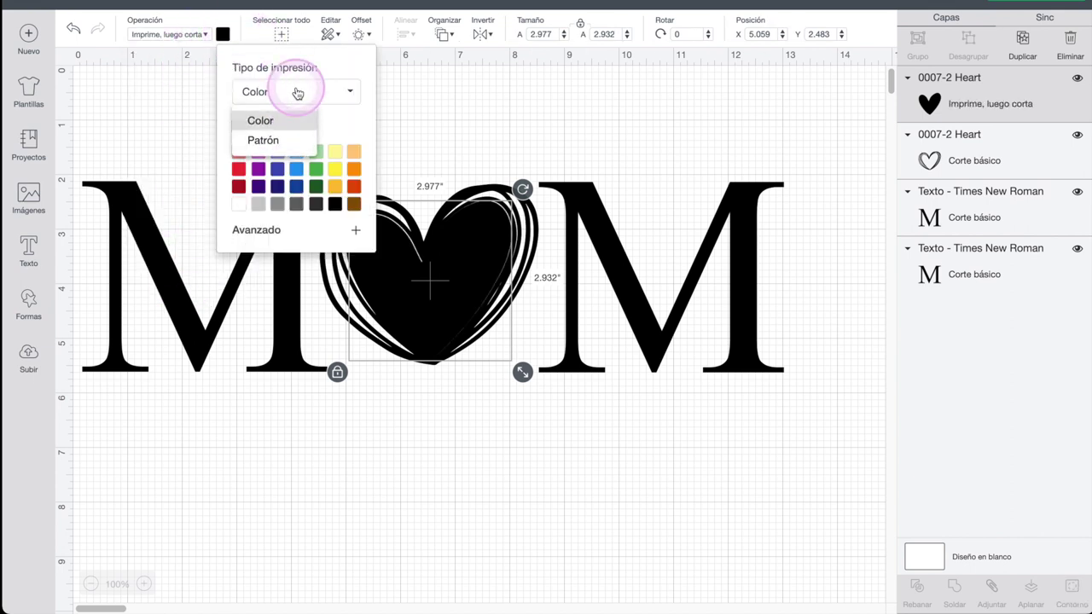
{"action": "left_click", "coordinate": [262, 139]}
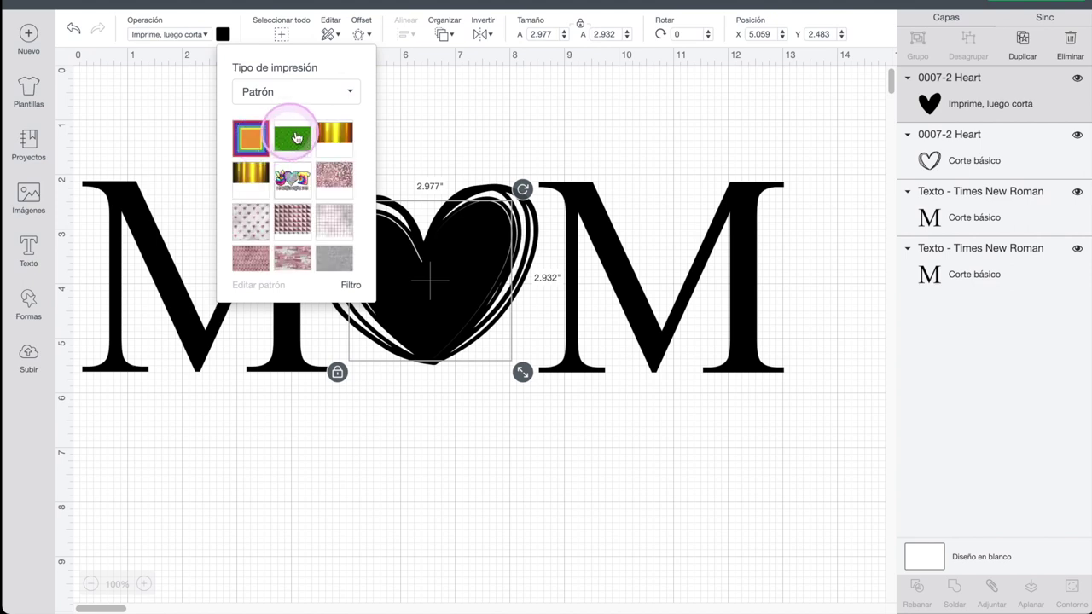
{"action": "scroll", "coordinate": [316, 215], "scroll_direction": "down", "scroll_amount": 10}
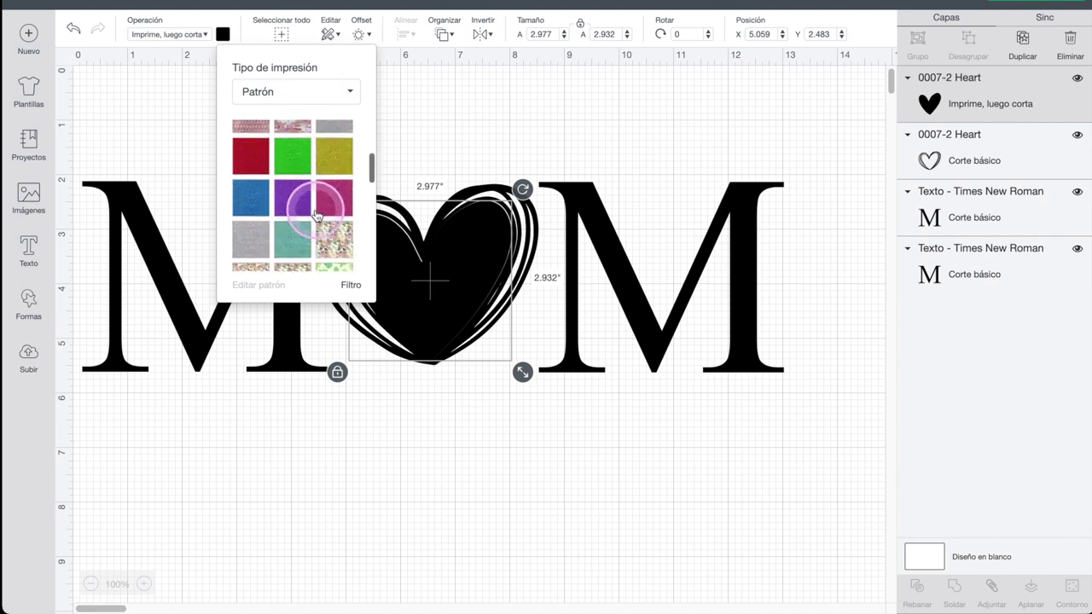
{"action": "scroll", "coordinate": [316, 215], "scroll_direction": "down", "scroll_amount": 3}
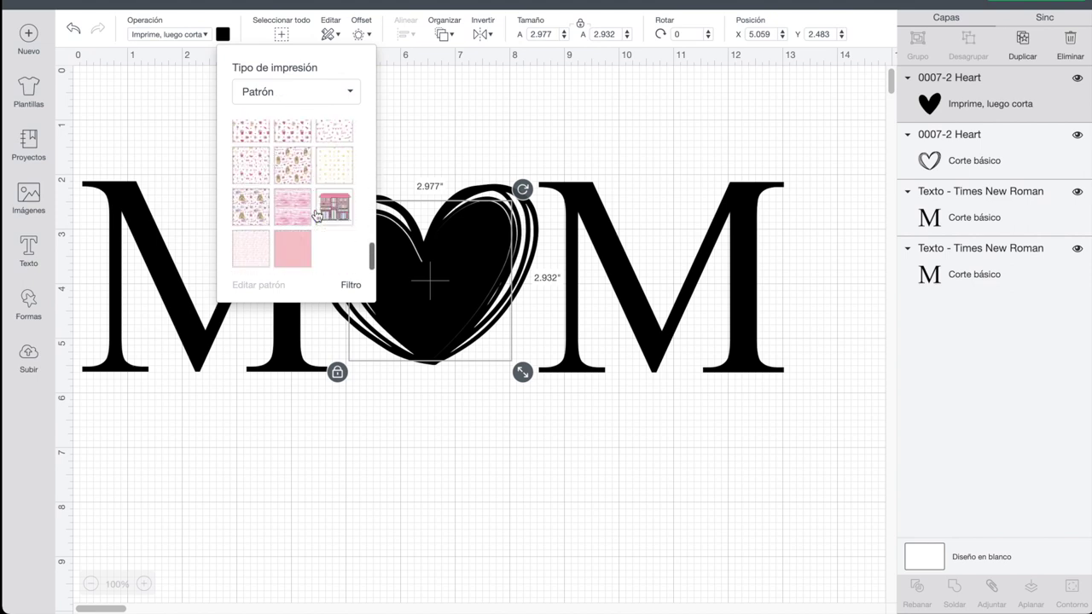
{"action": "scroll", "coordinate": [316, 215], "scroll_direction": "up", "scroll_amount": 10}
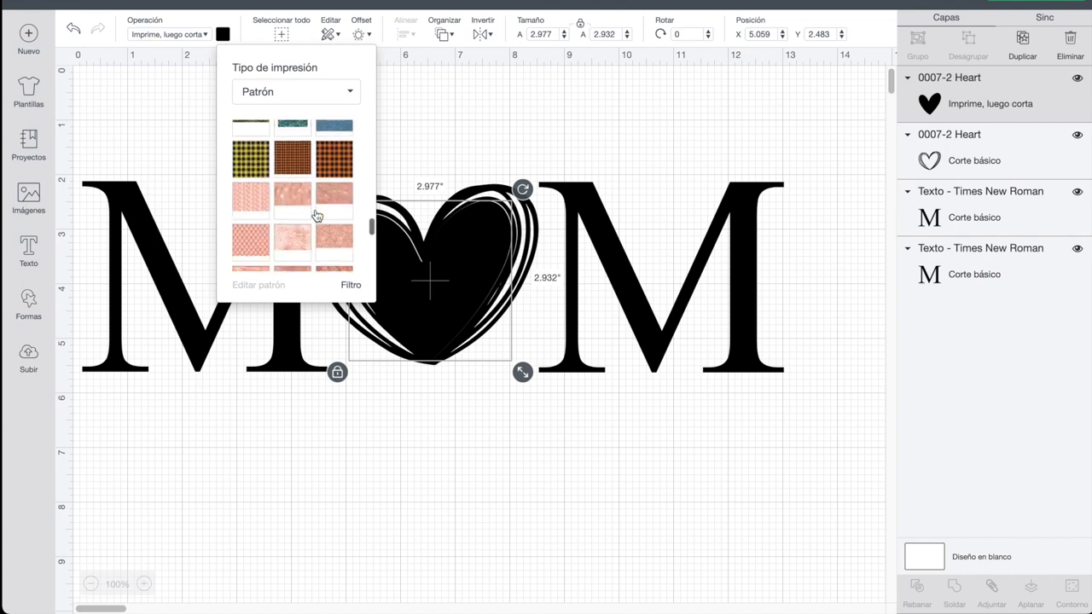
{"action": "scroll", "coordinate": [315, 214], "scroll_direction": "up", "scroll_amount": 5}
{"action": "left_click", "coordinate": [334, 216]}
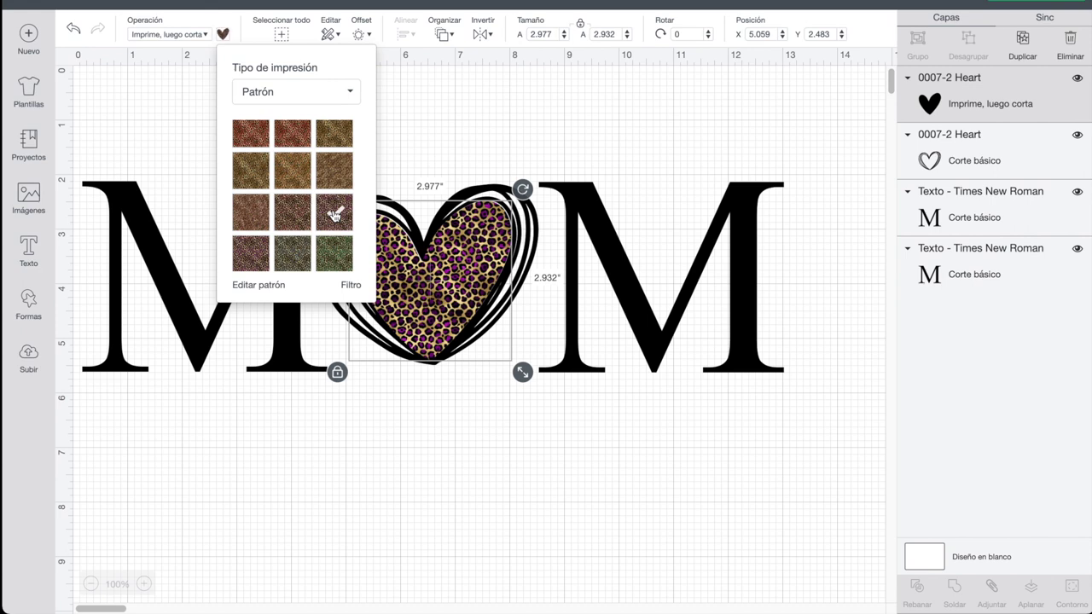
{"action": "left_click", "coordinate": [475, 167]}
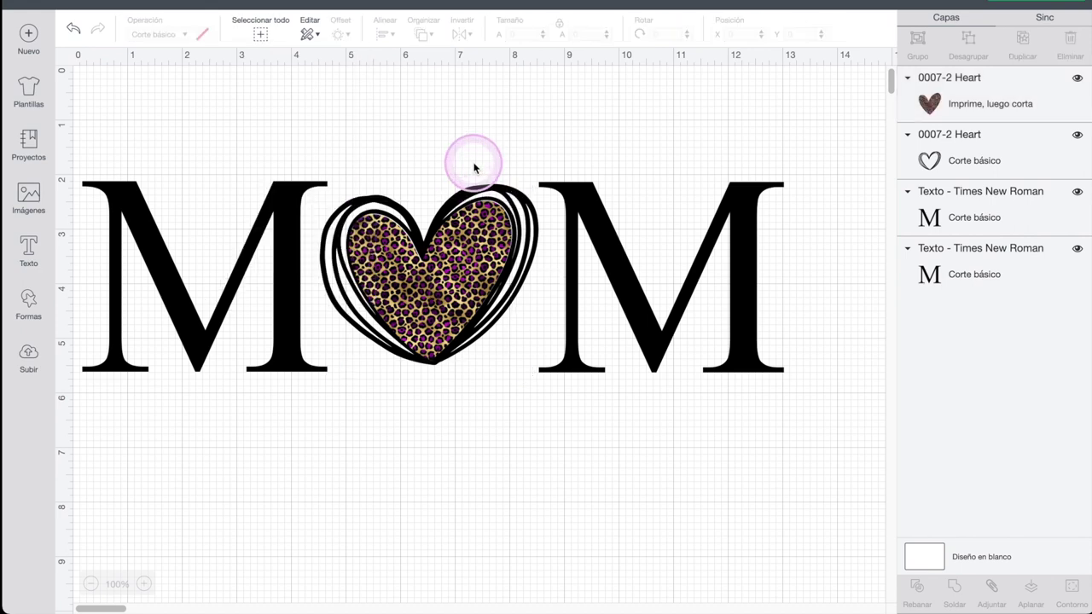
Nudge the leopard-print heart slightly upward so it fits inside the sketched outline.
{"action": "left_click", "coordinate": [433, 308]}
{"action": "mouse_move", "coordinate": [433, 309]}
{"action": "left_mouse_down"}
{"action": "mouse_move", "coordinate": [449, 288]}
{"action": "mouse_move", "coordinate": [432, 313]}
{"action": "left_mouse_up"}
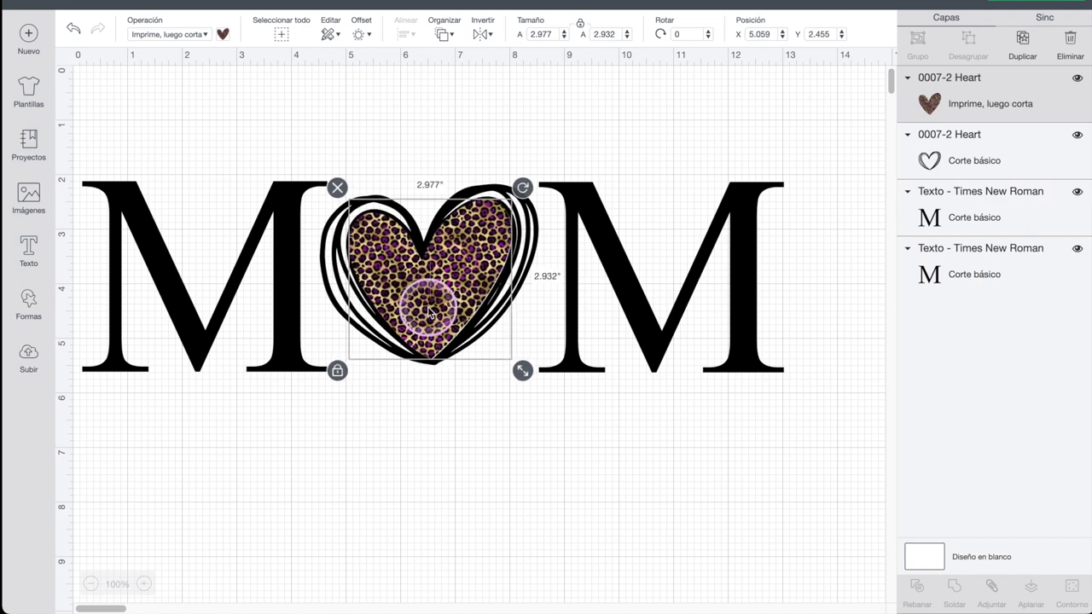
{"action": "left_click", "coordinate": [401, 289]}
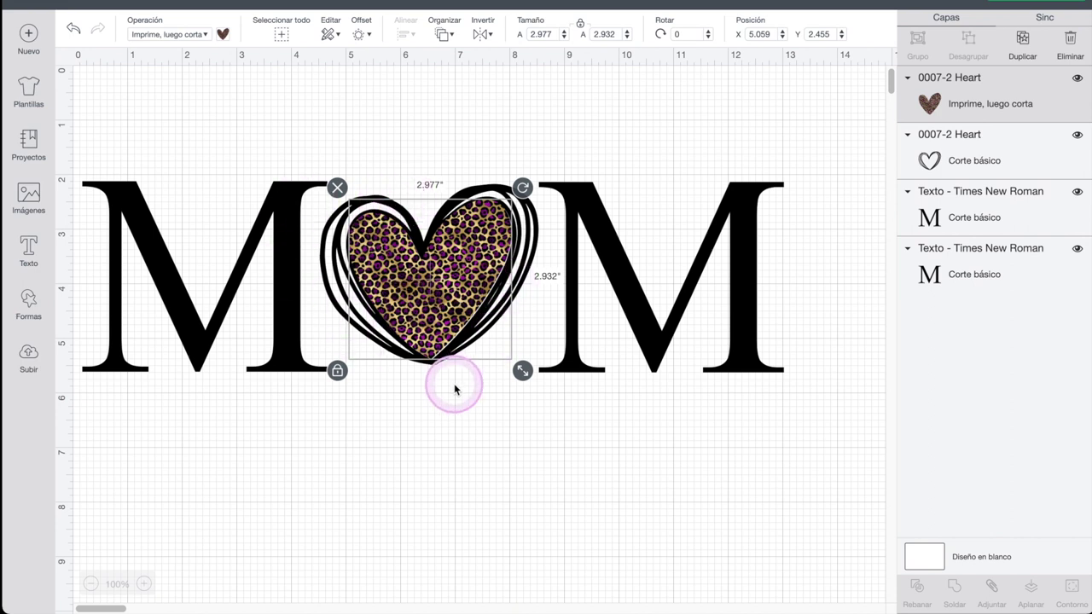
Set the first letter M's operation to standard print then cut.
{"action": "left_click", "coordinate": [288, 220]}
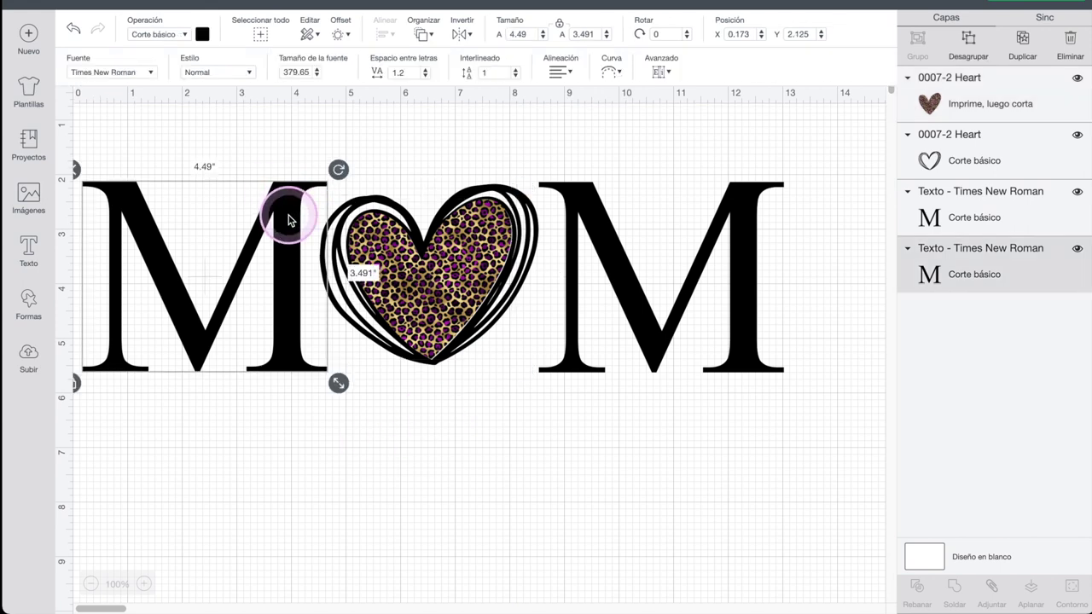
{"action": "left_click", "coordinate": [200, 36]}
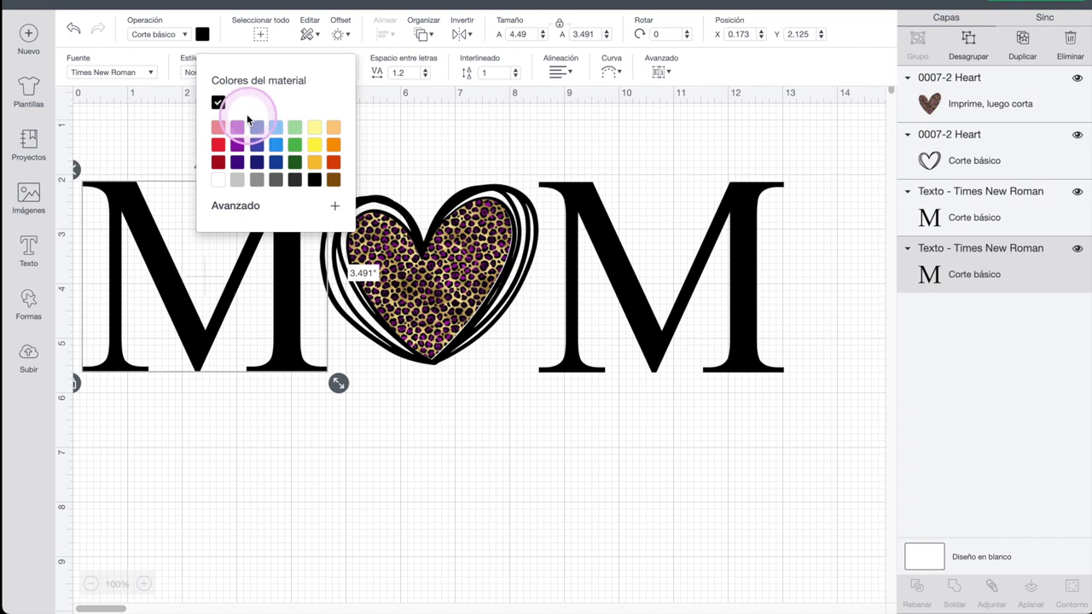
{"action": "left_click", "coordinate": [181, 38]}
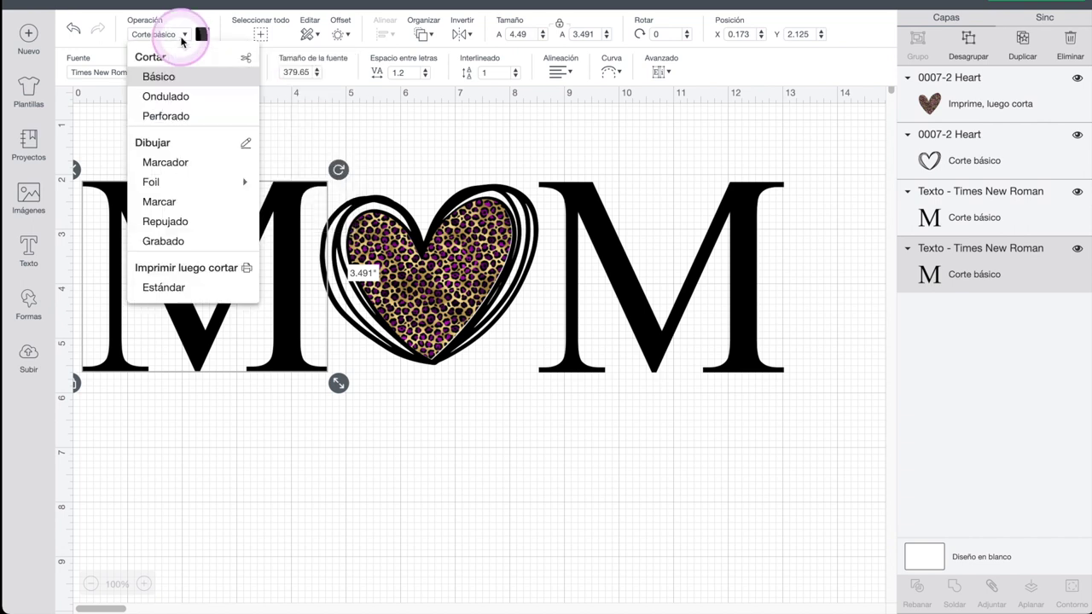
{"action": "left_click", "coordinate": [191, 289]}
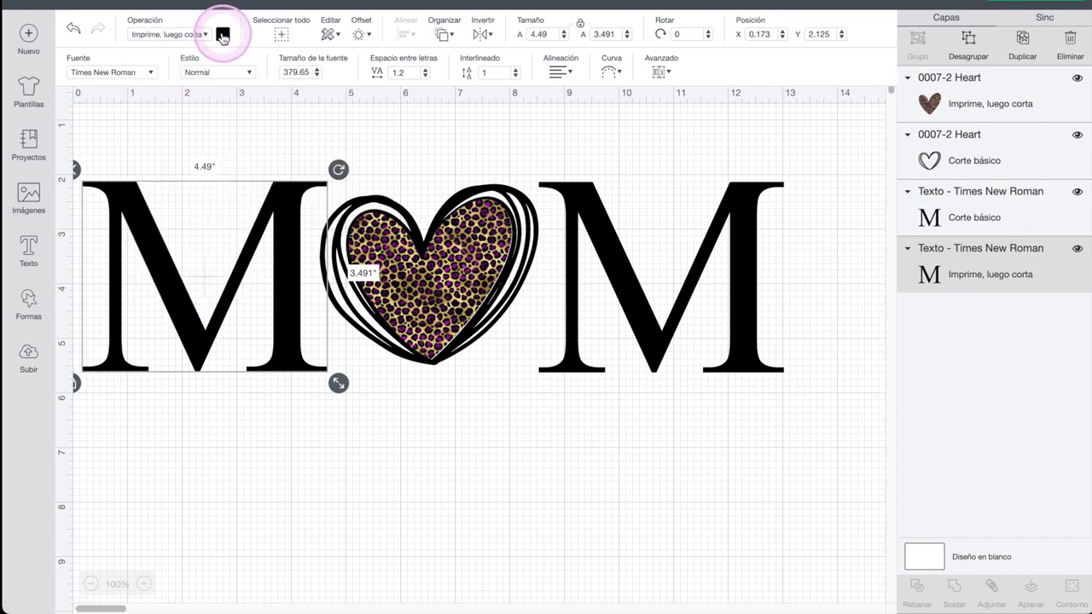
Fill the first M with the same purple and gold leopard print pattern as the heart.
{"action": "left_click", "coordinate": [222, 36]}
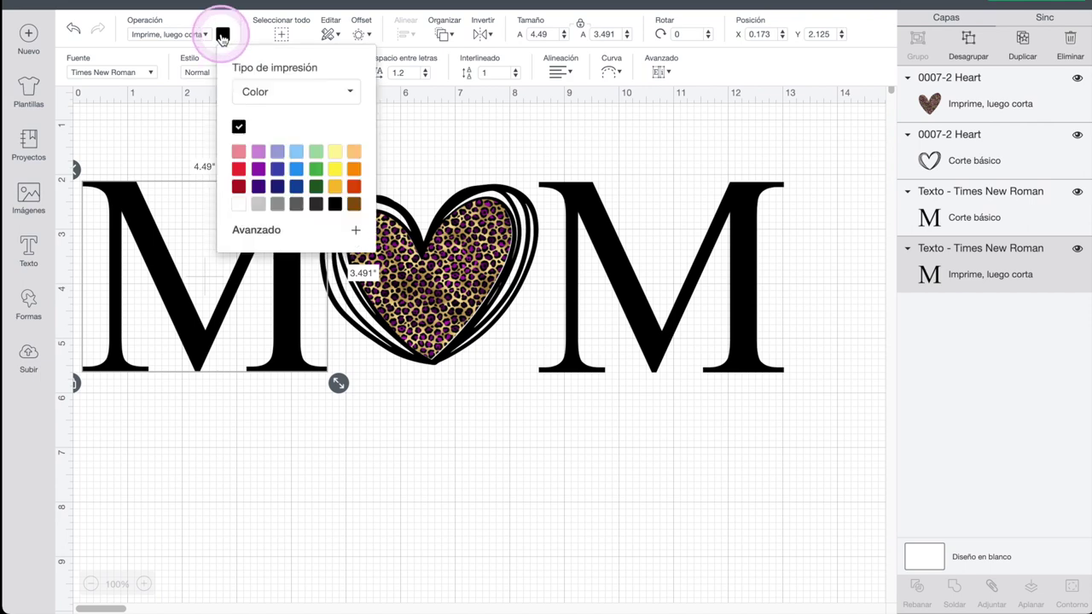
{"action": "left_click", "coordinate": [275, 89]}
{"action": "left_click", "coordinate": [270, 150]}
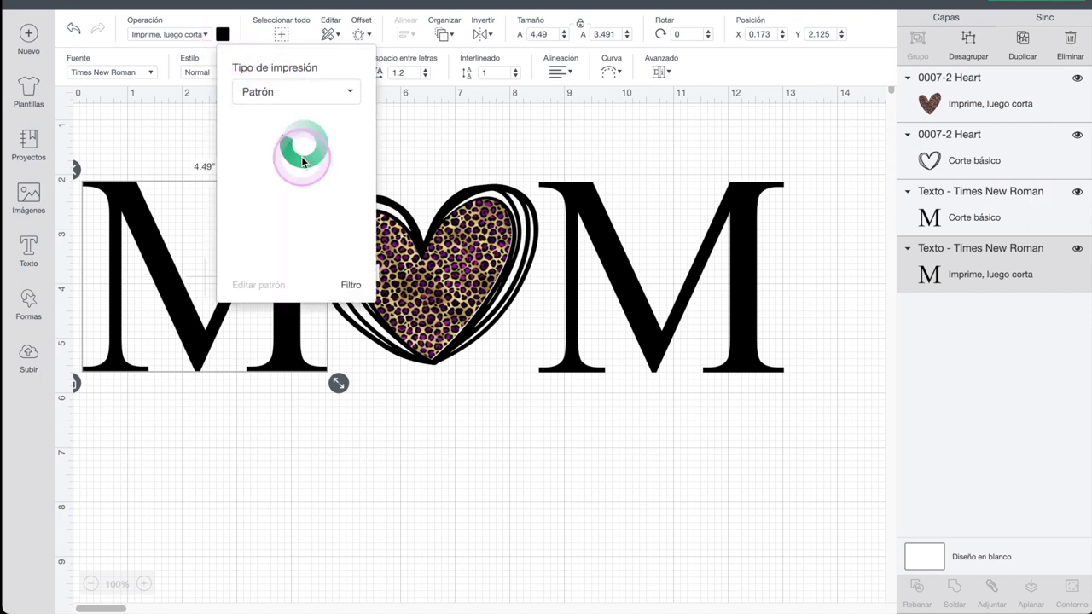
{"action": "scroll", "coordinate": [302, 162], "scroll_direction": "down", "scroll_amount": 15}
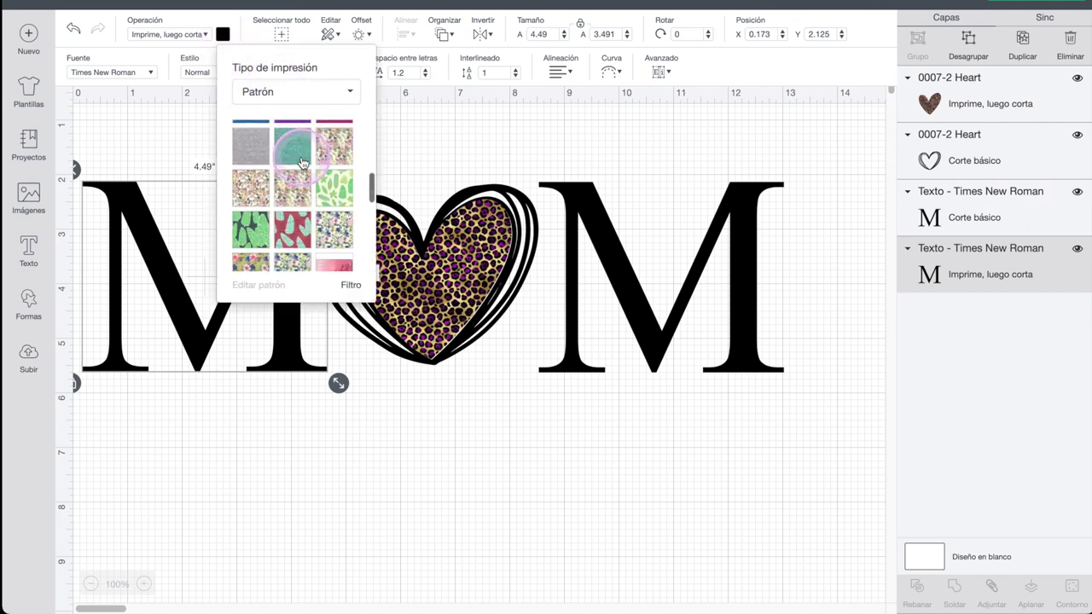
{"action": "scroll", "coordinate": [302, 162], "scroll_direction": "down", "scroll_amount": 5}
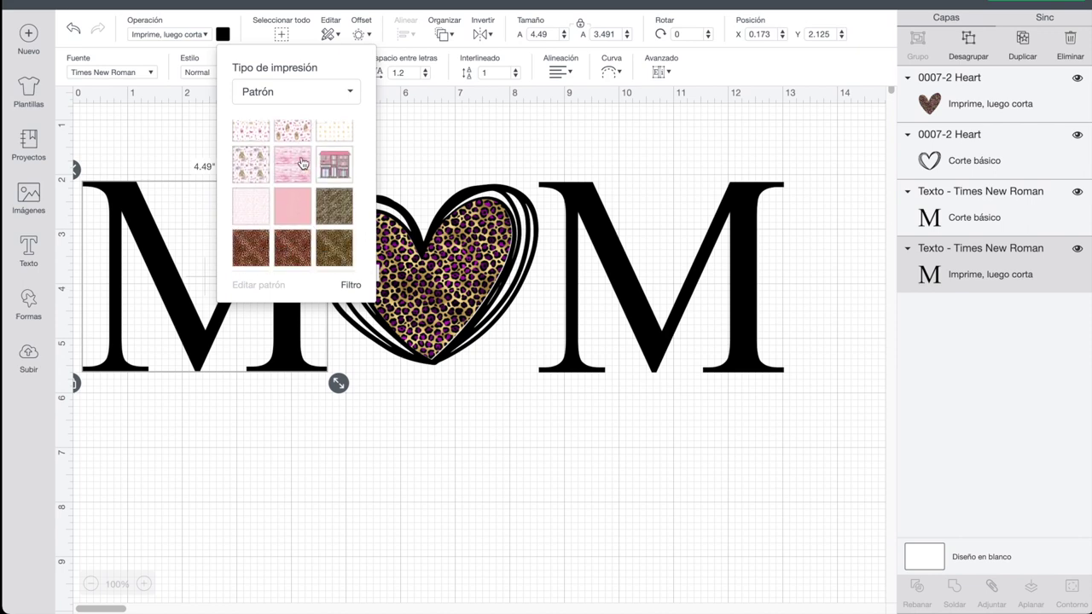
{"action": "left_click", "coordinate": [309, 204]}
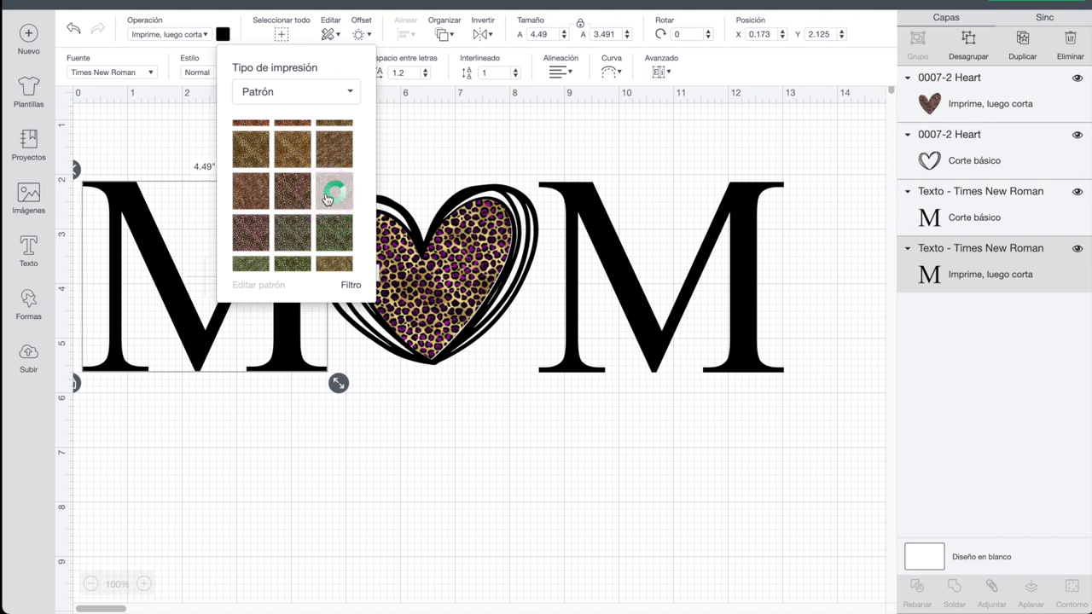
Replace the black second M with a duplicate of the leopard-print M placed after the heart.
{"action": "left_click", "coordinate": [594, 242]}
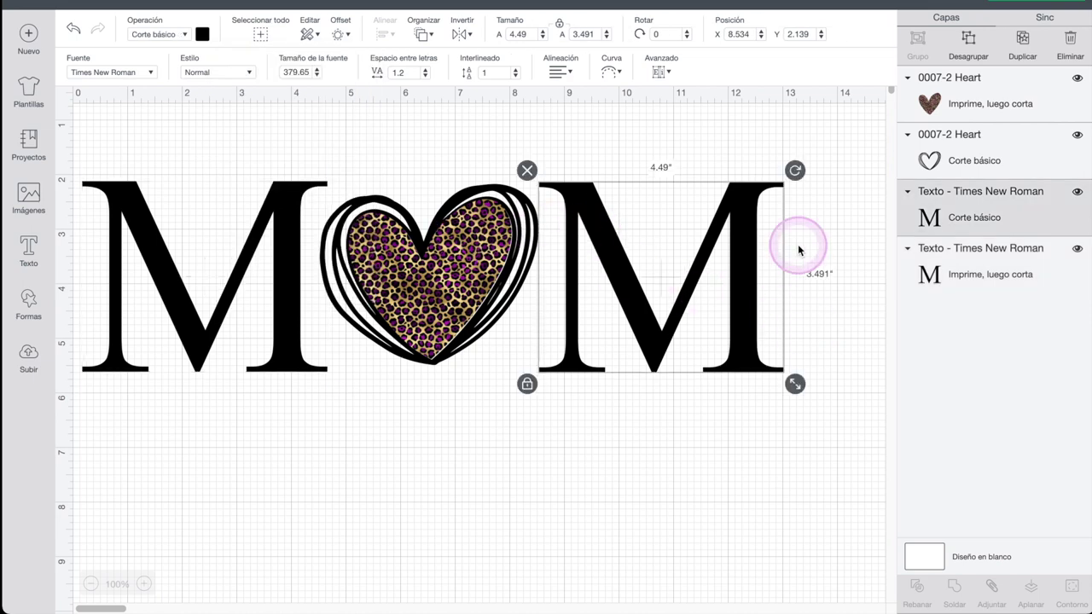
{"action": "key", "text": "Delete"}
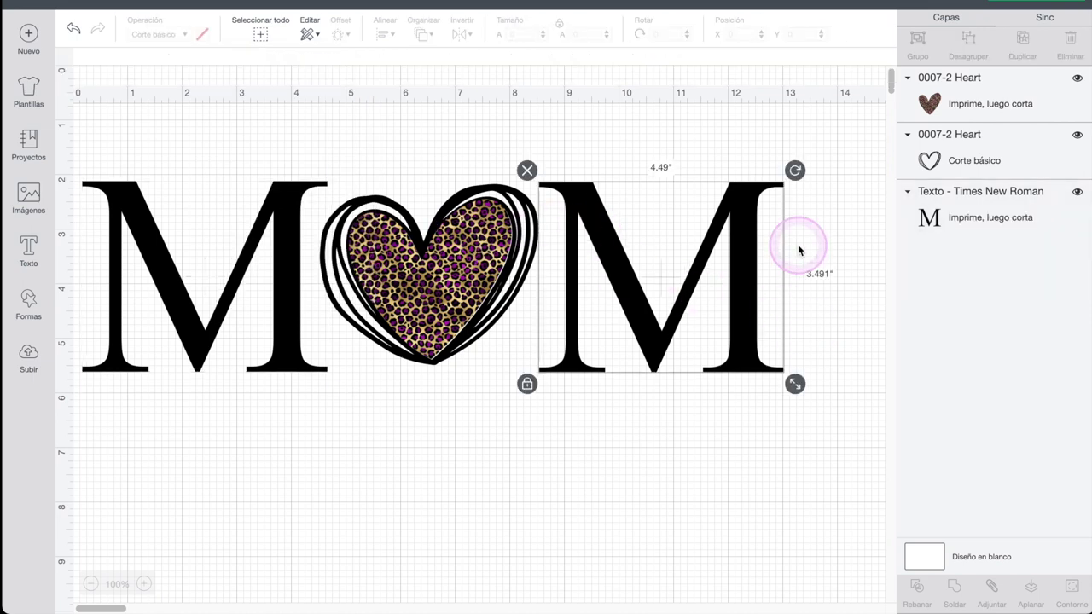
{"action": "left_click", "coordinate": [228, 233]}
{"action": "left_click", "coordinate": [279, 266]}
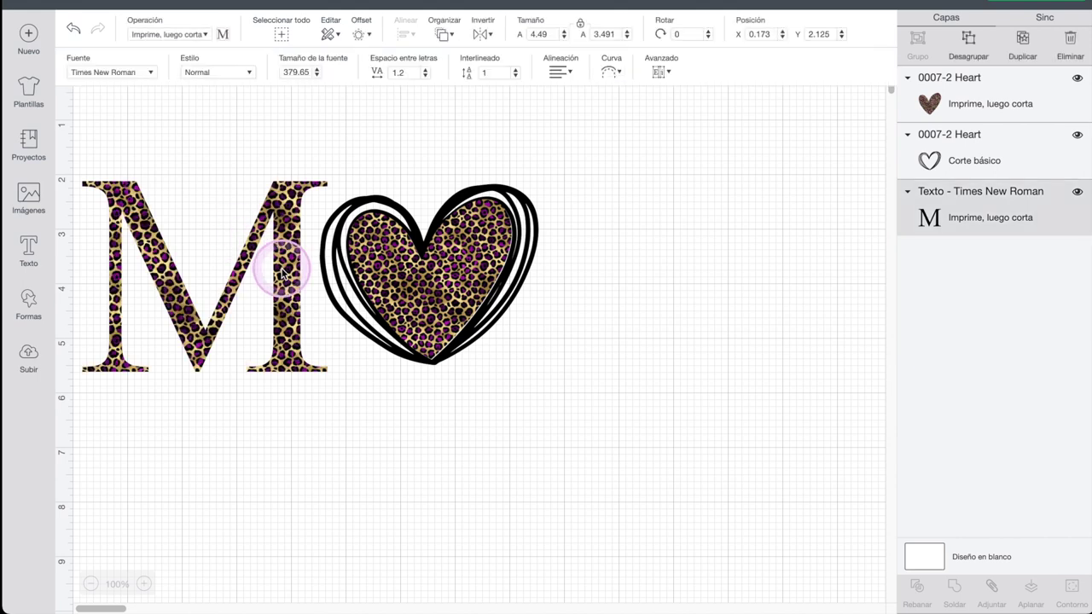
{"action": "left_click", "coordinate": [1022, 44]}
{"action": "left_click_drag", "start_coordinate": [287, 312], "coordinate": [732, 294]}
{"action": "left_click", "coordinate": [452, 514]}
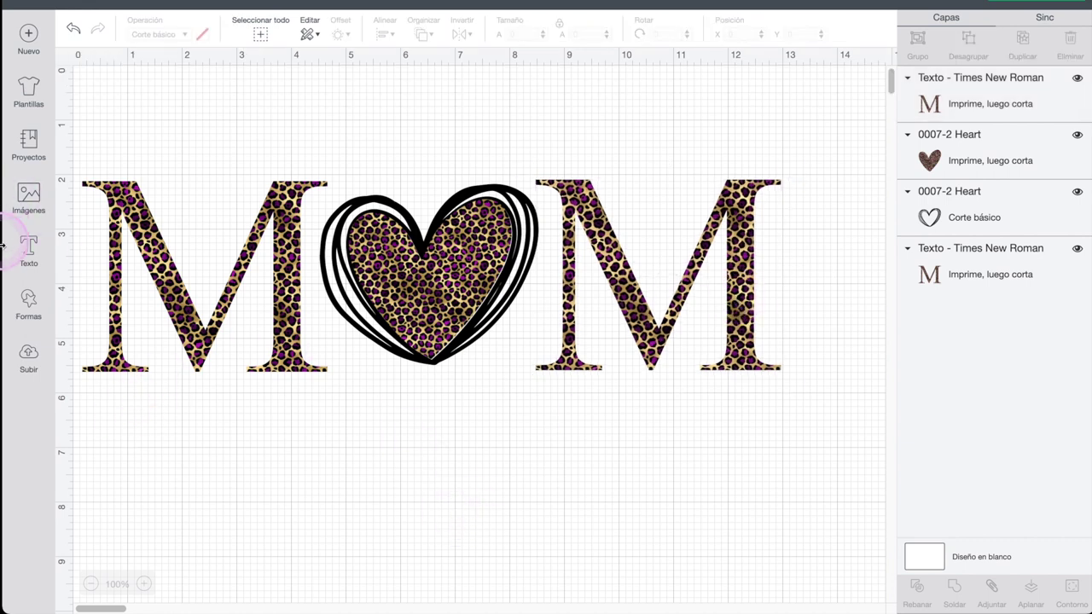
Add a square and reshape it into a rectangle about 1.5 in wide and 5 in tall covering the second M's right stem.
{"action": "left_click", "coordinate": [28, 298]}
{"action": "left_click", "coordinate": [82, 210]}
{"action": "left_click_drag", "start_coordinate": [255, 188], "coordinate": [791, 234]}
{"action": "left_click", "coordinate": [664, 362]}
{"action": "left_click_drag", "start_coordinate": [762, 308], "coordinate": [733, 293]}
{"action": "left_click_drag", "start_coordinate": [836, 345], "coordinate": [692, 446]}
{"action": "left_click_drag", "start_coordinate": [668, 378], "coordinate": [714, 375]}
{"action": "left_click_drag", "start_coordinate": [732, 429], "coordinate": [797, 429]}
{"action": "left_click", "coordinate": [775, 529]}
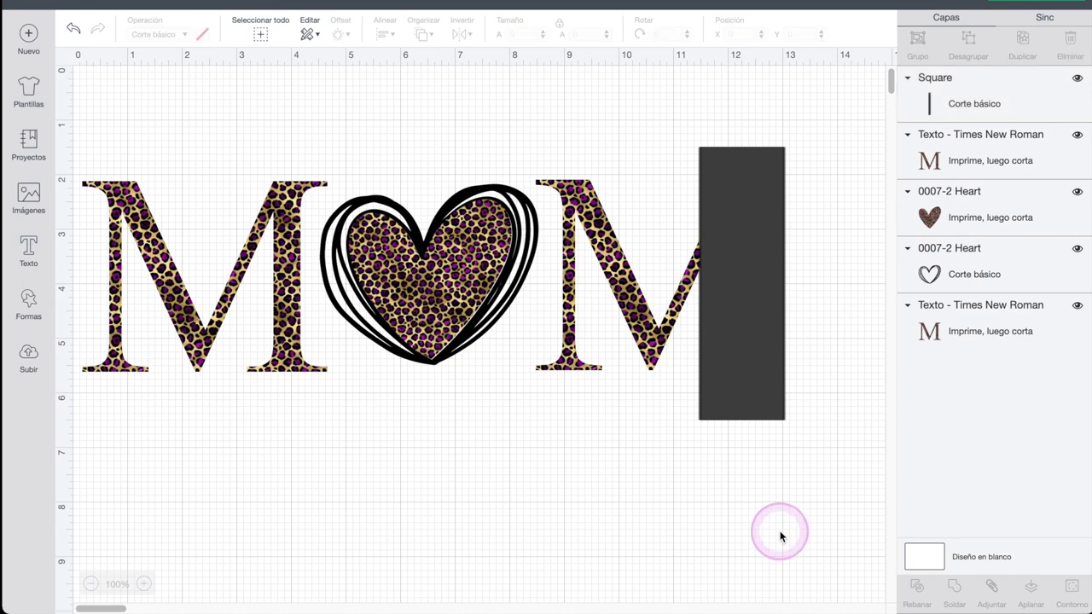
Try changing the second M's operation to basic cut.
{"action": "left_click", "coordinate": [653, 303]}
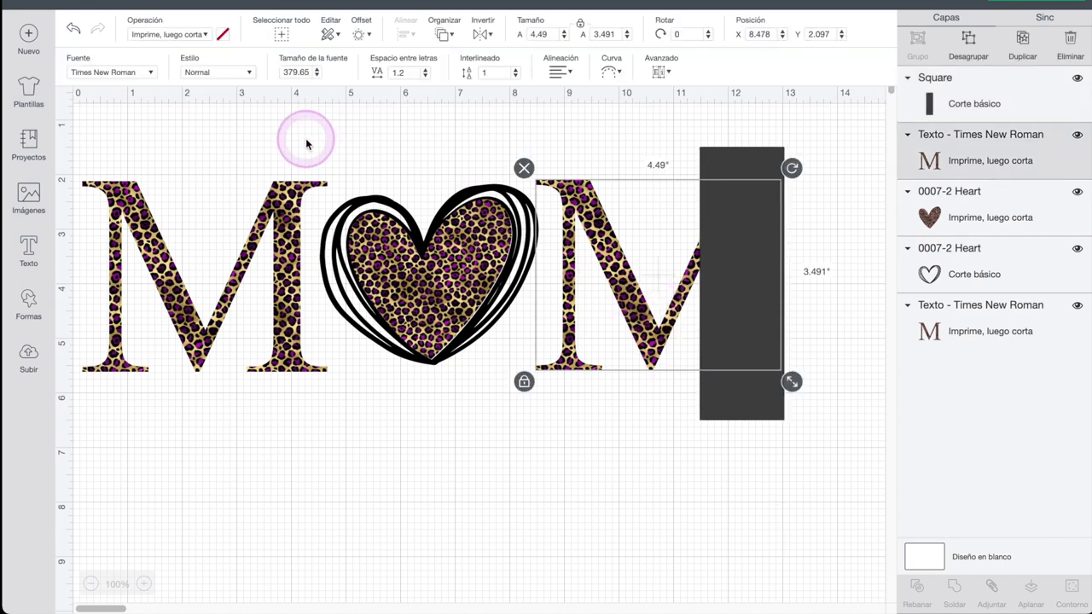
{"action": "left_click", "coordinate": [201, 36]}
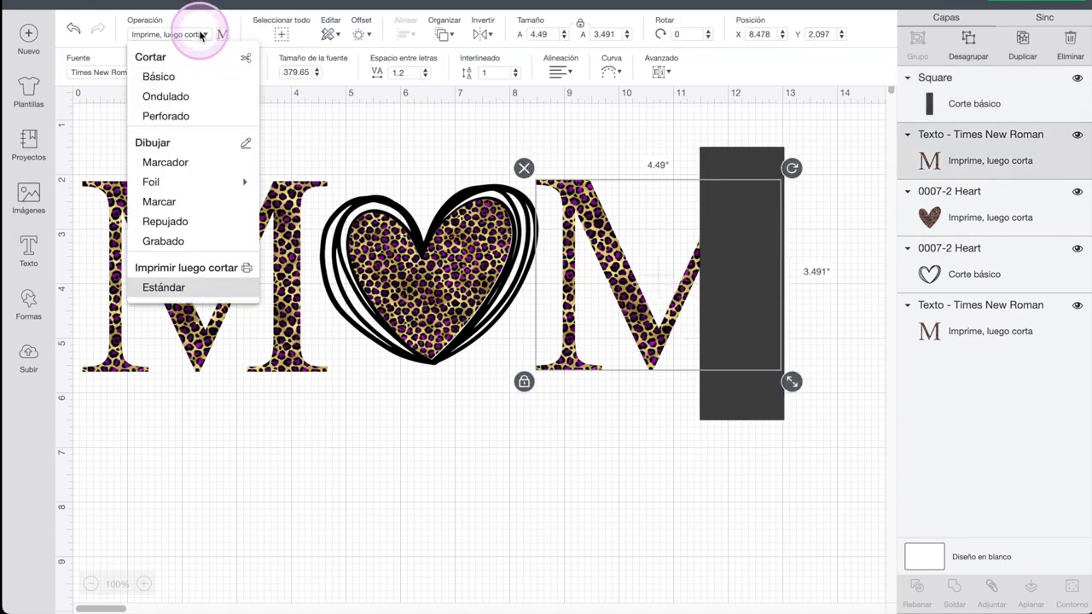
{"action": "left_click", "coordinate": [167, 76]}
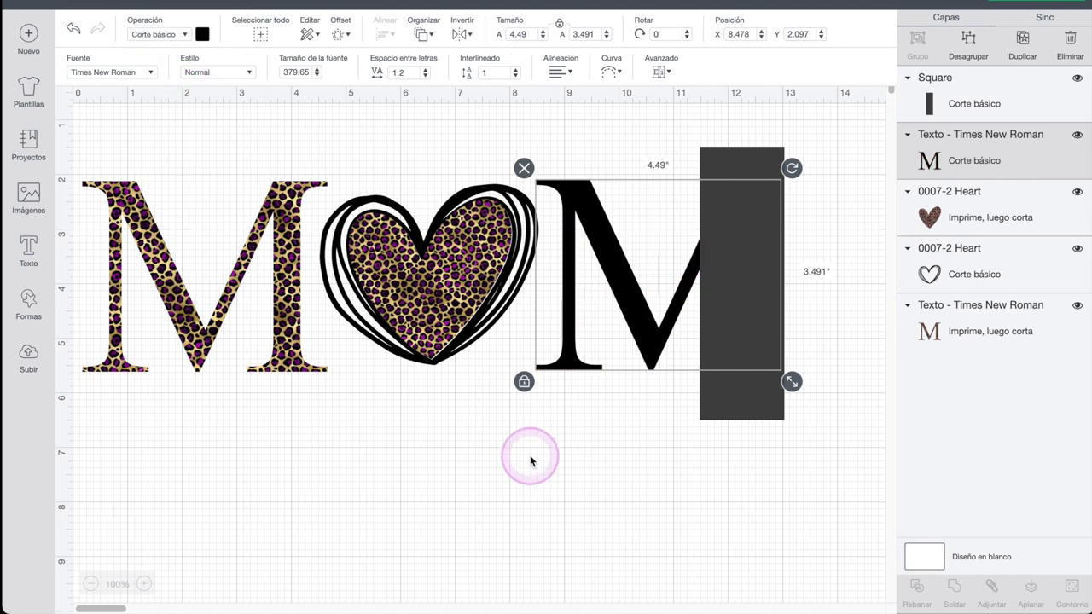
{"action": "left_click", "coordinate": [761, 534]}
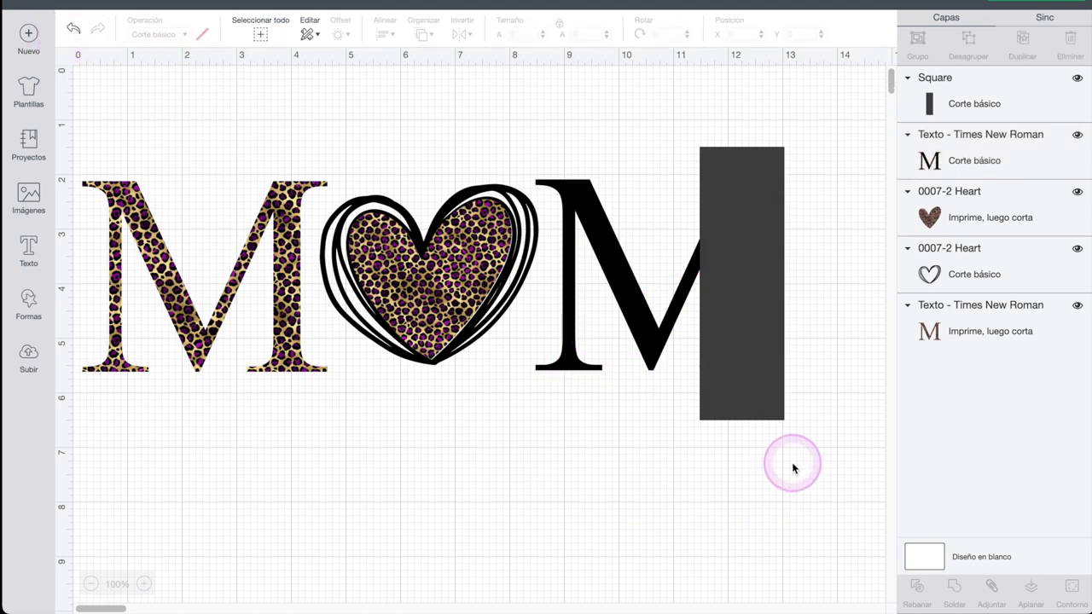
Slice the second M with the rectangle and set the sliced-off right part of the letter to basic cut.
{"action": "left_click_drag", "start_coordinate": [848, 504], "coordinate": [594, 209]}
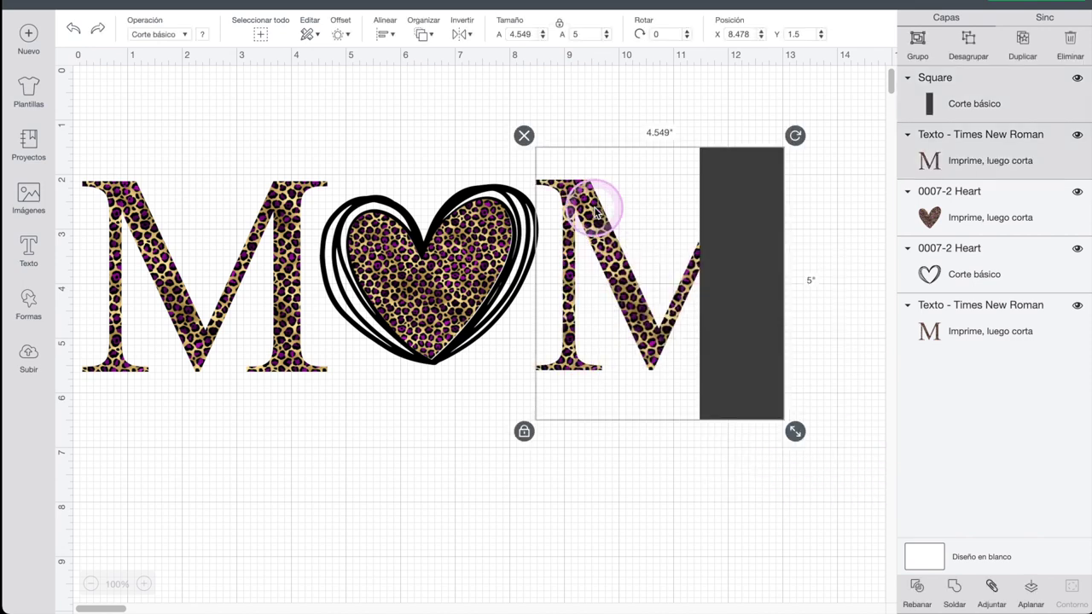
{"action": "left_click", "coordinate": [917, 587]}
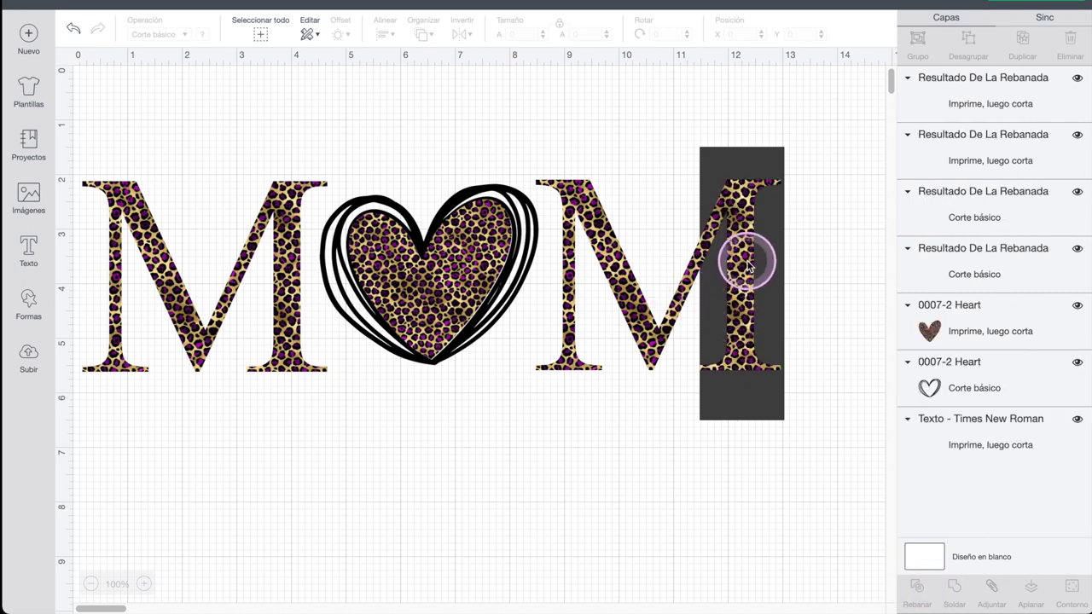
{"action": "left_click", "coordinate": [746, 266]}
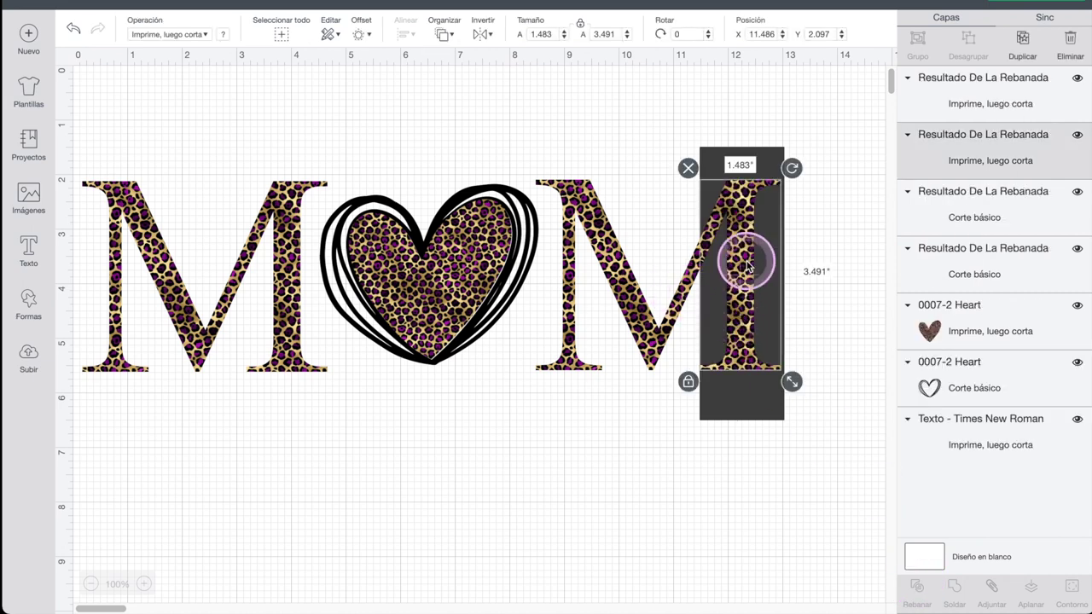
{"action": "left_click", "coordinate": [185, 33]}
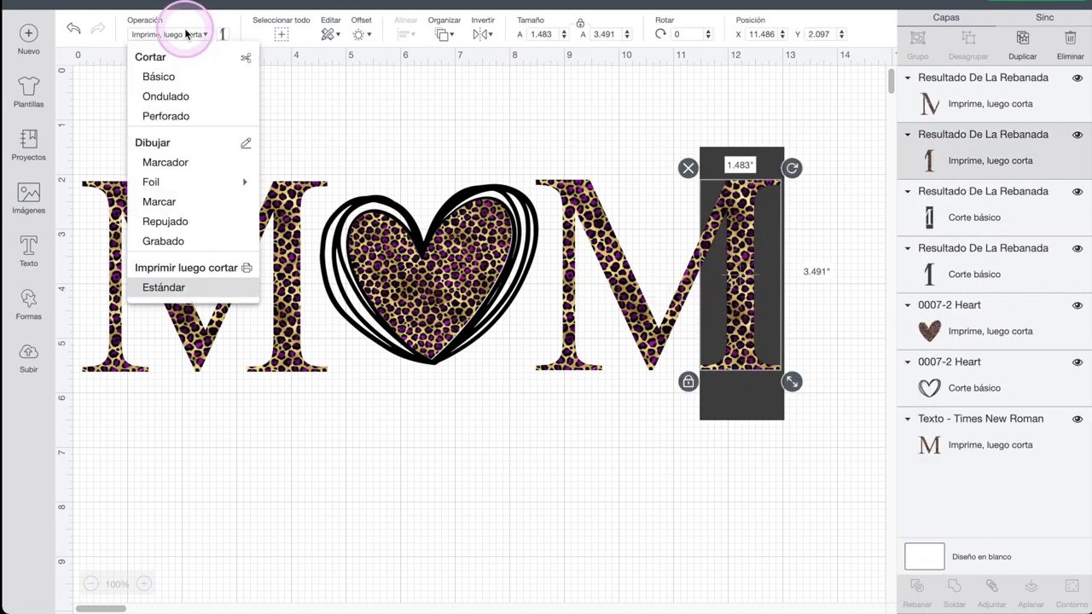
{"action": "left_click", "coordinate": [180, 75]}
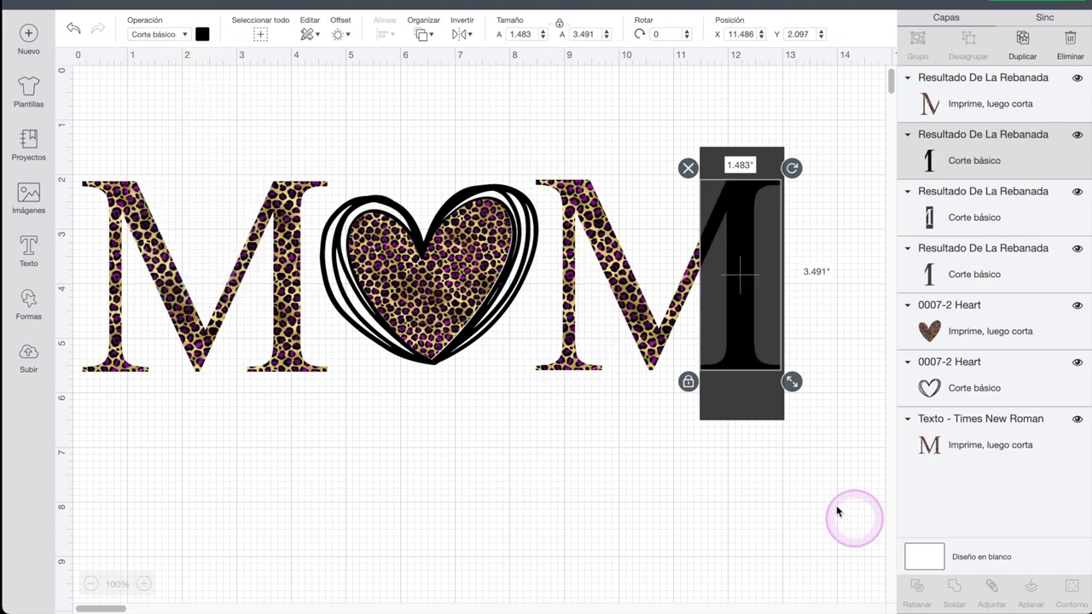
Move the leftover rectangle with the letter-shaped cut-out away from the second M and delete it.
{"action": "left_click_drag", "start_coordinate": [747, 415], "coordinate": [521, 599]}
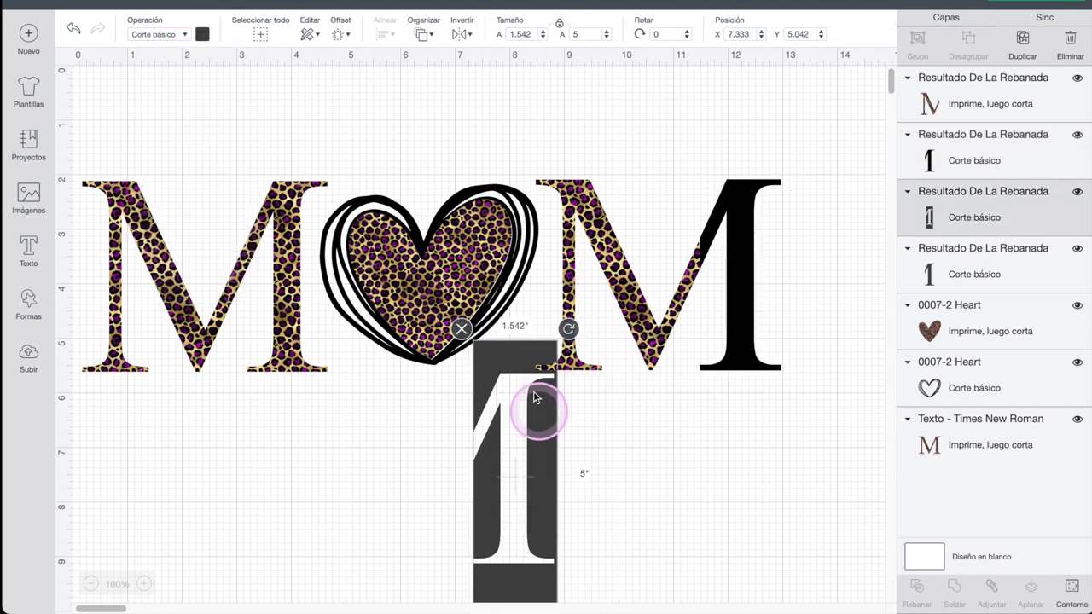
{"action": "left_click", "coordinate": [460, 329]}
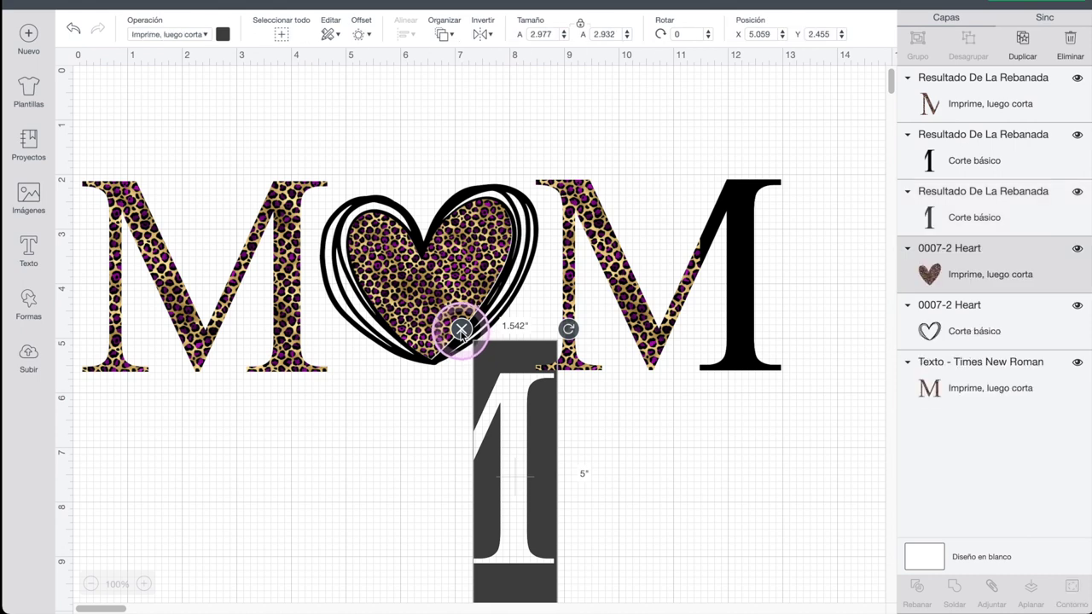
{"action": "left_click", "coordinate": [709, 413]}
Duplicate all the sliced pieces of the second M and delete the fully leopard-print first M.
{"action": "left_click_drag", "start_coordinate": [799, 458], "coordinate": [610, 251]}
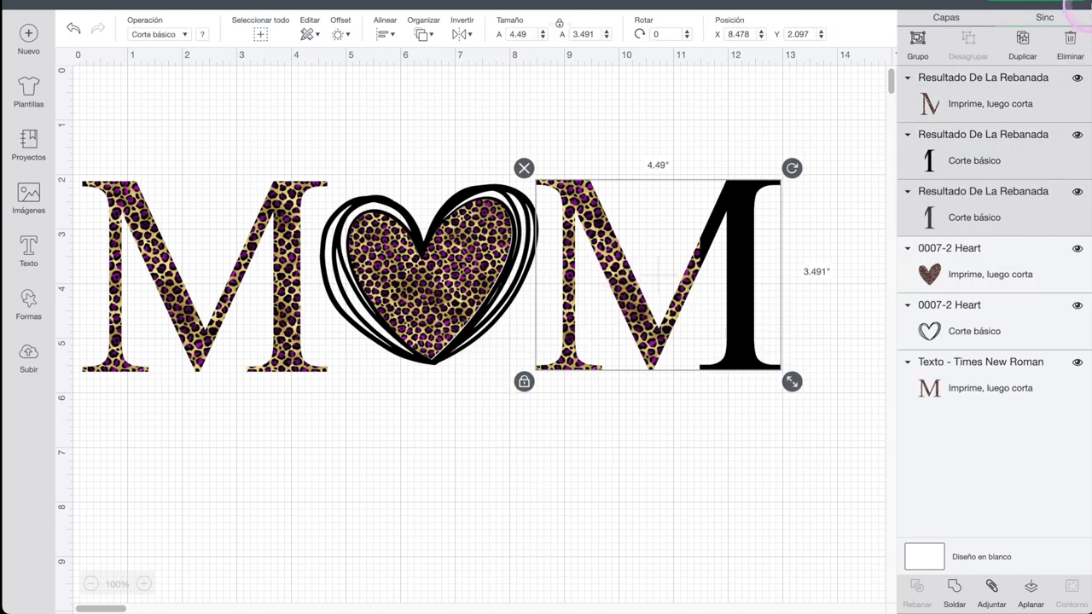
{"action": "left_click", "coordinate": [1032, 50]}
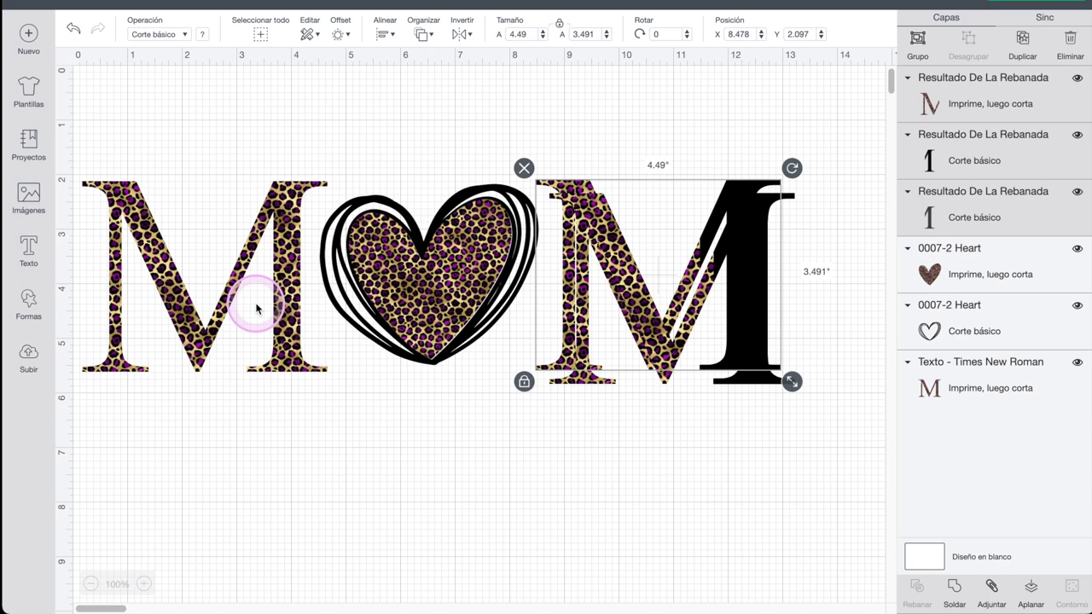
{"action": "left_click", "coordinate": [282, 286]}
{"action": "key", "text": "Delete"}
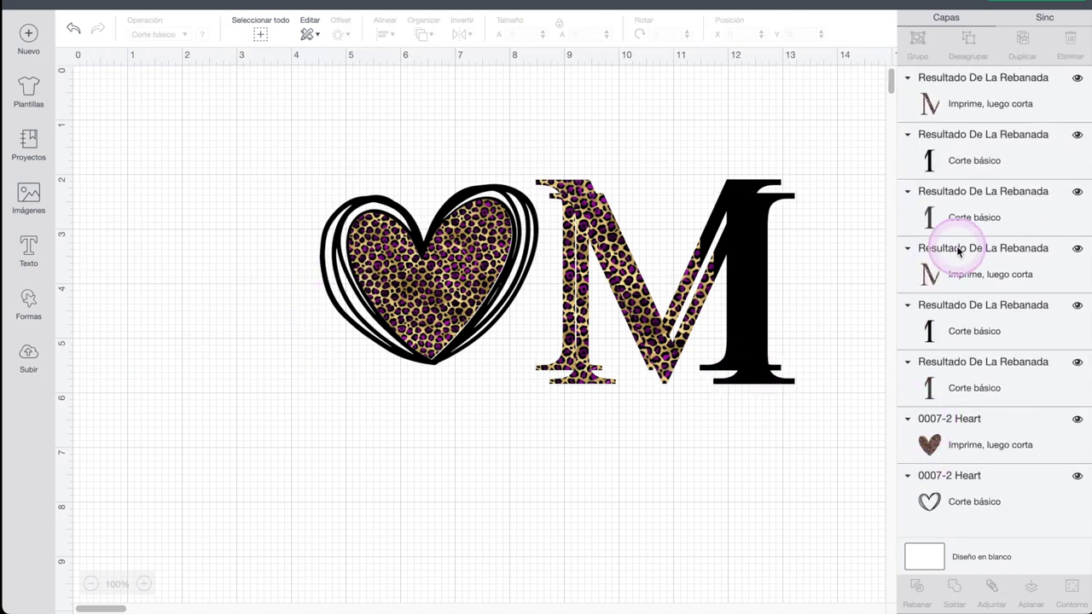
Place the duplicated leopard and black pieces before the heart at about X 0.08, Y 2.28 in, and delete the duplicate's leftover dark gray stem.
{"action": "left_click", "coordinate": [978, 154]}
{"action": "left_click", "coordinate": [982, 115], "text": "shift"}
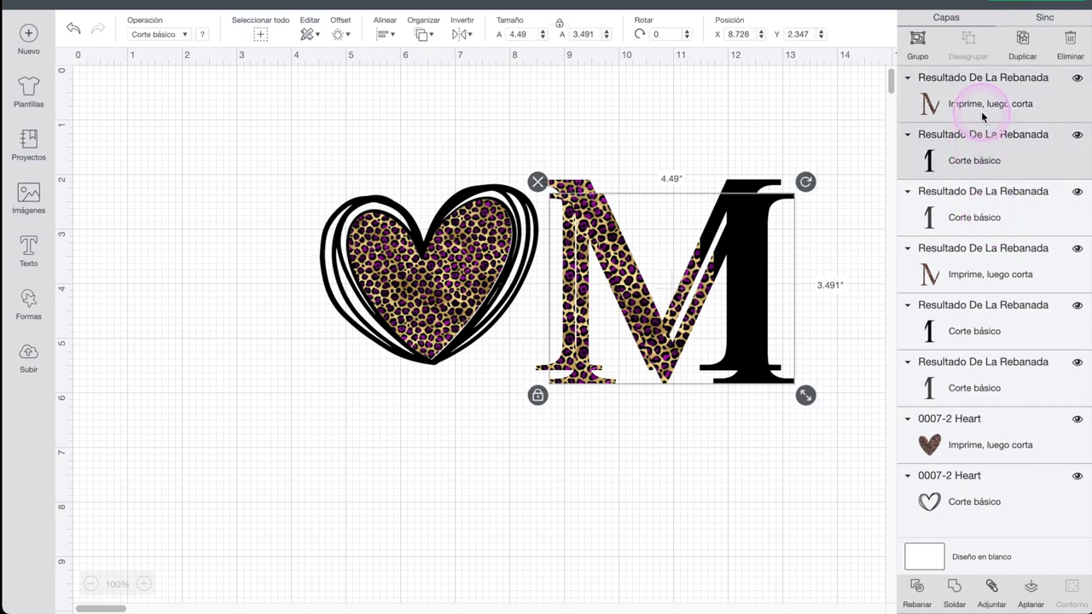
{"action": "left_click_drag", "start_coordinate": [727, 287], "coordinate": [269, 295]}
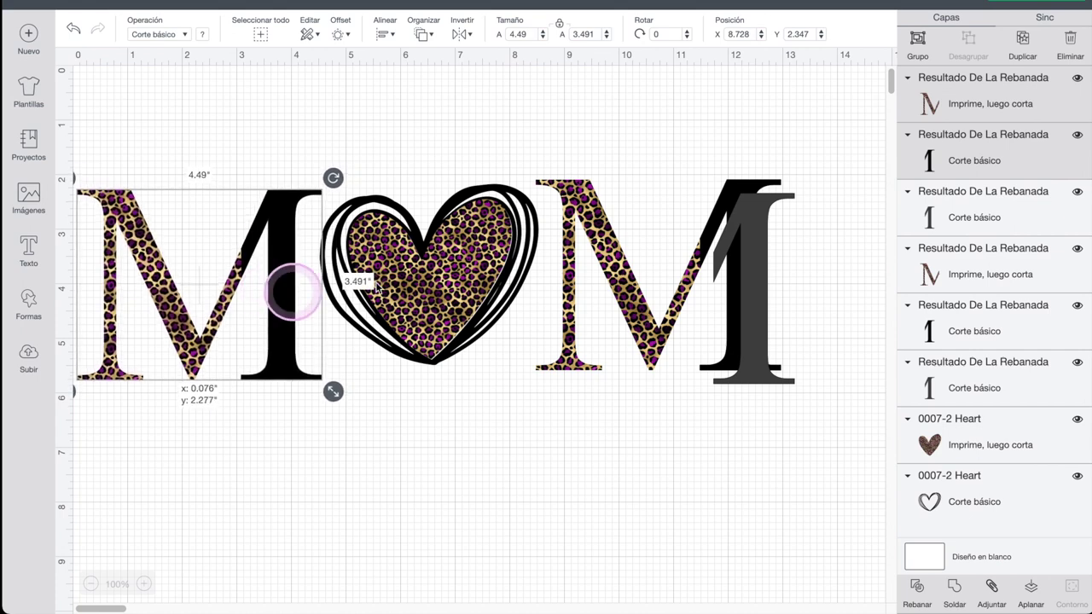
{"action": "left_click", "coordinate": [761, 330]}
{"action": "key", "text": "Delete"}
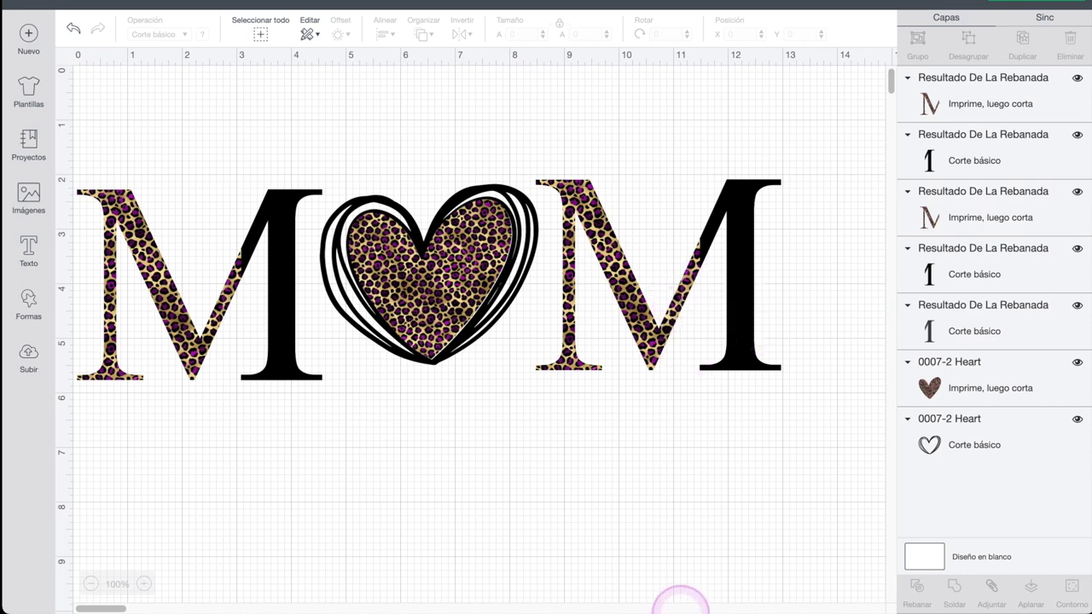
{"action": "mouse_move", "coordinate": [683, 602]}
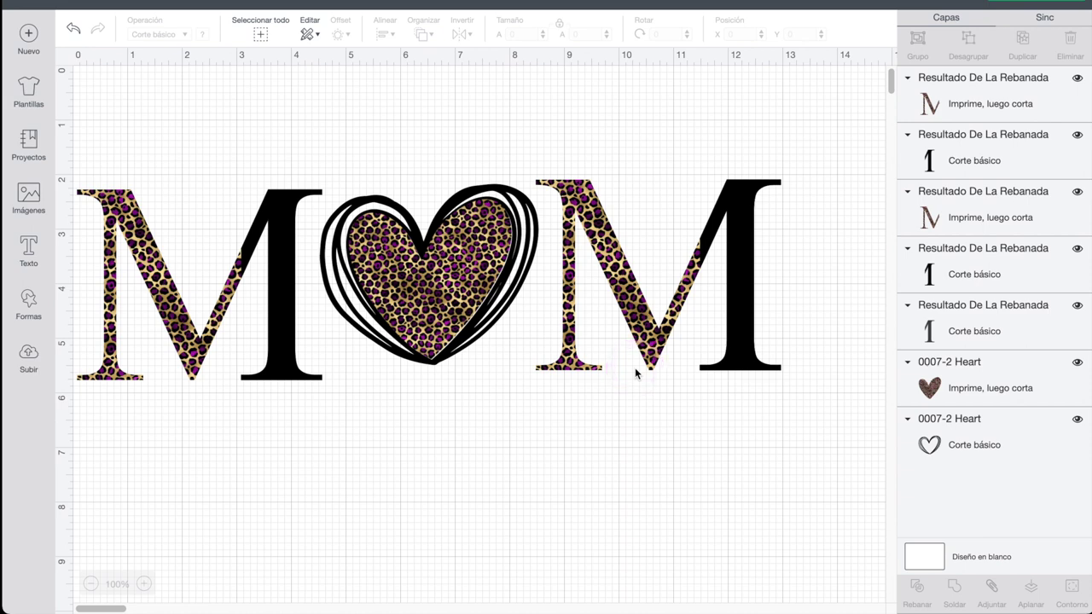
{"action": "left_click", "coordinate": [681, 340]}
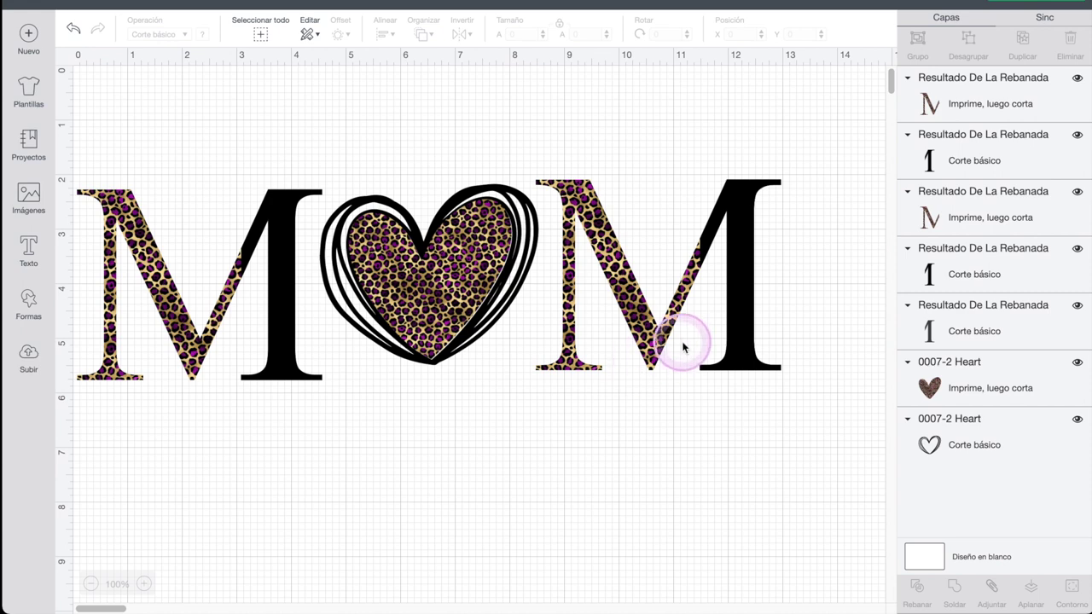
{"action": "left_click", "coordinate": [503, 569]}
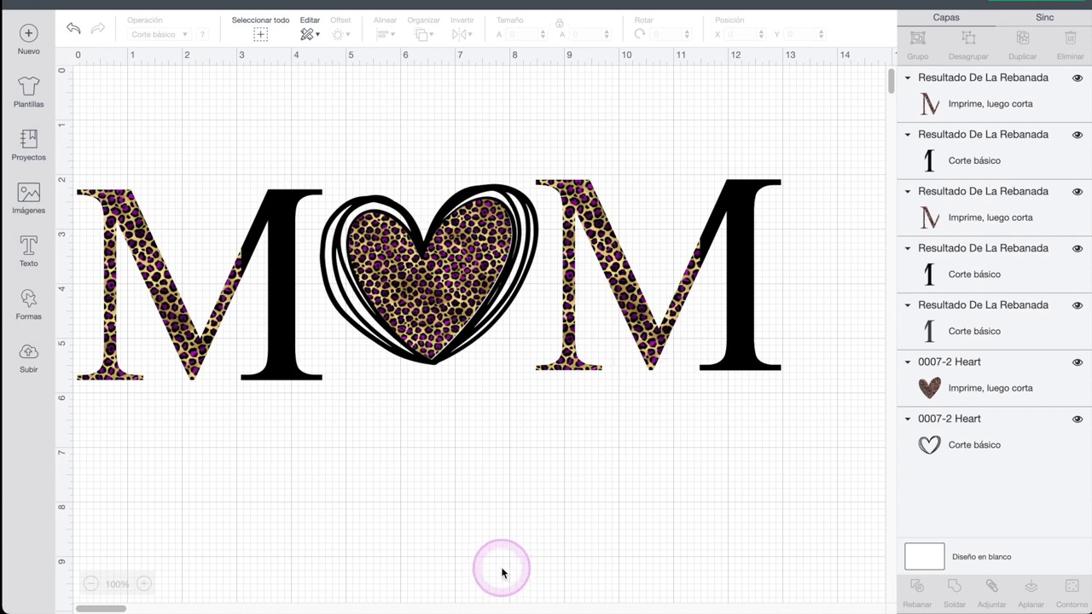